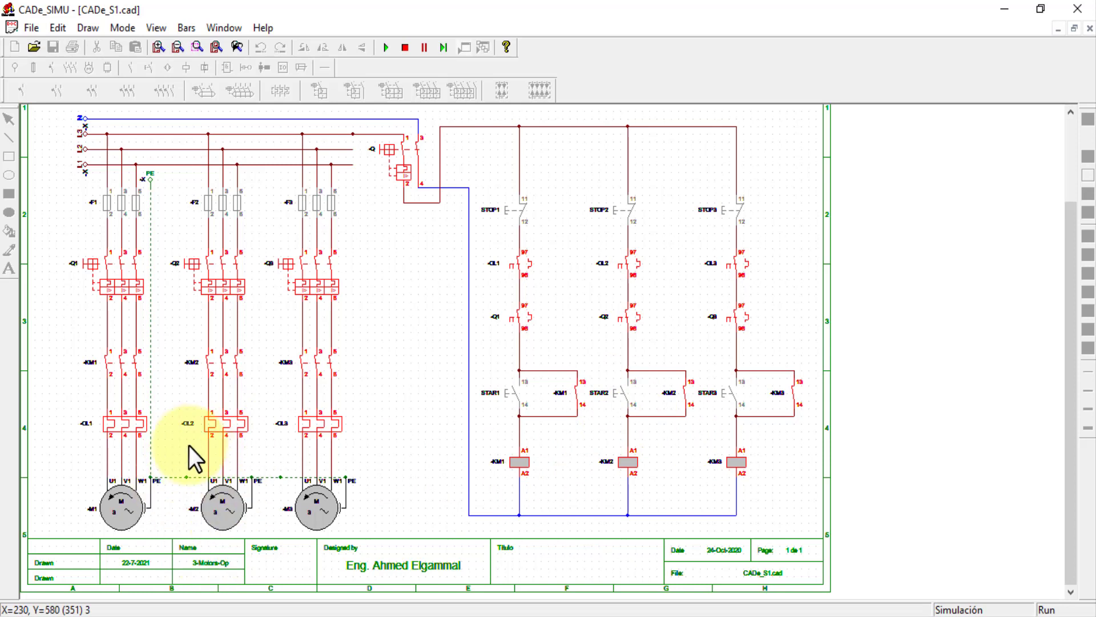
# - Trip the third motor's breaker Q3, switch it back on and restart motor 3 with START3 in the running simulation
pyautogui.click(315, 292)
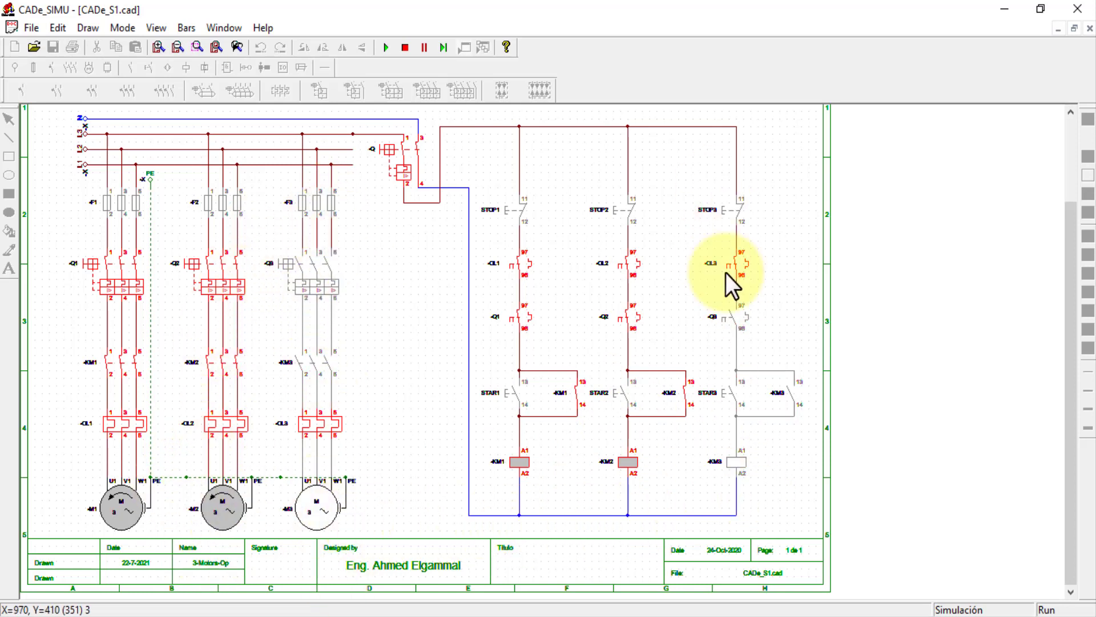
pyautogui.click(313, 278)
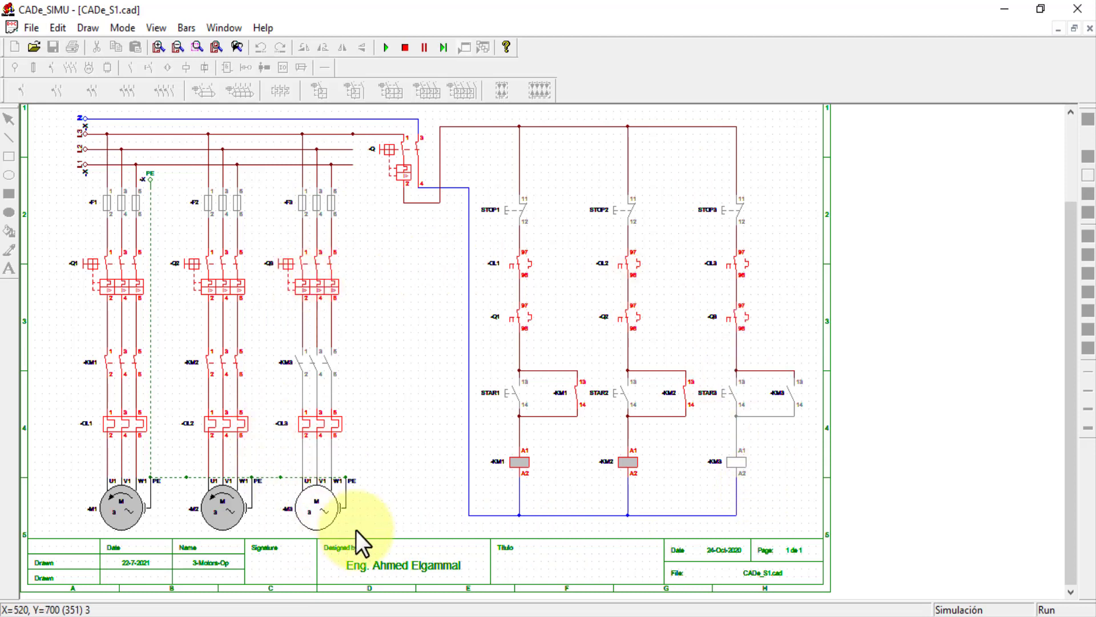
pyautogui.click(726, 393)
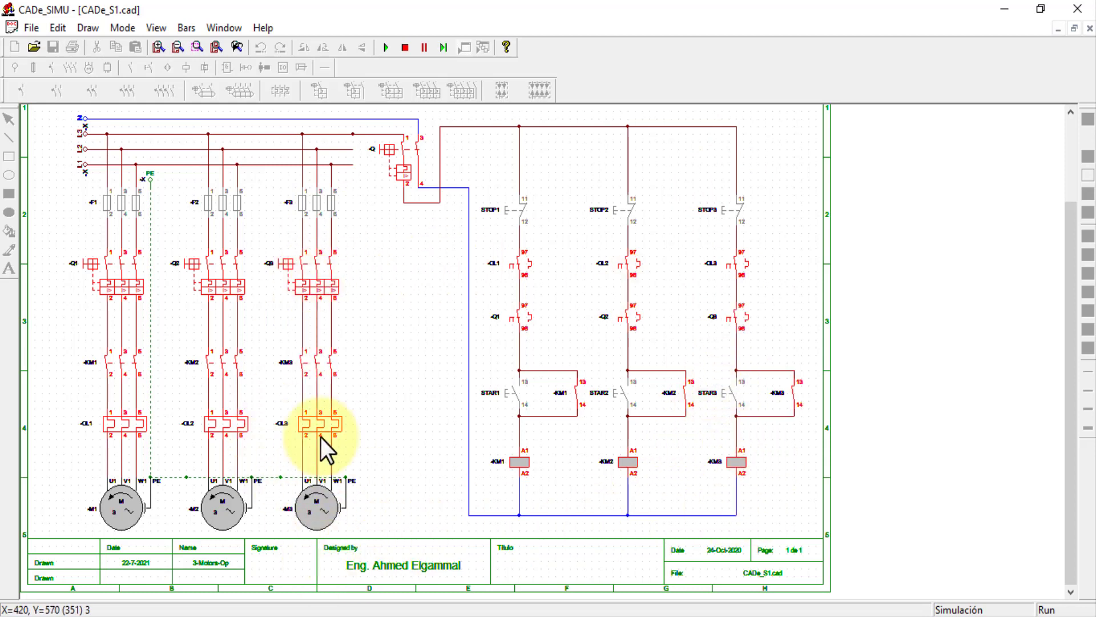
# - Stop the three simulated motors one after another with STOP1, STOP2 and STOP3
pyautogui.click(512, 206)
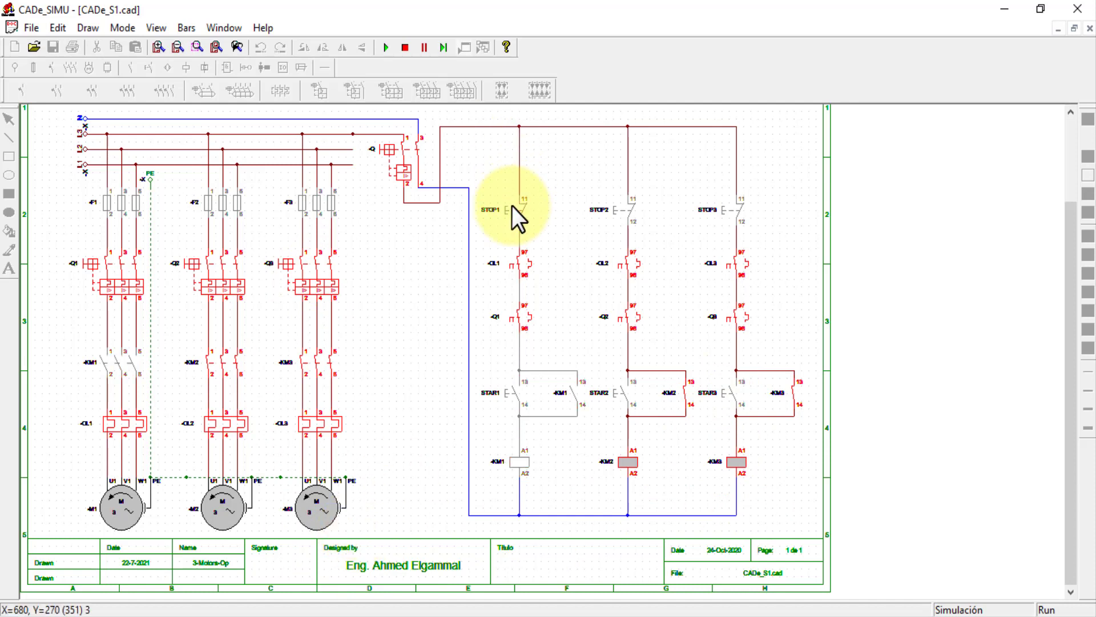
pyautogui.click(617, 211)
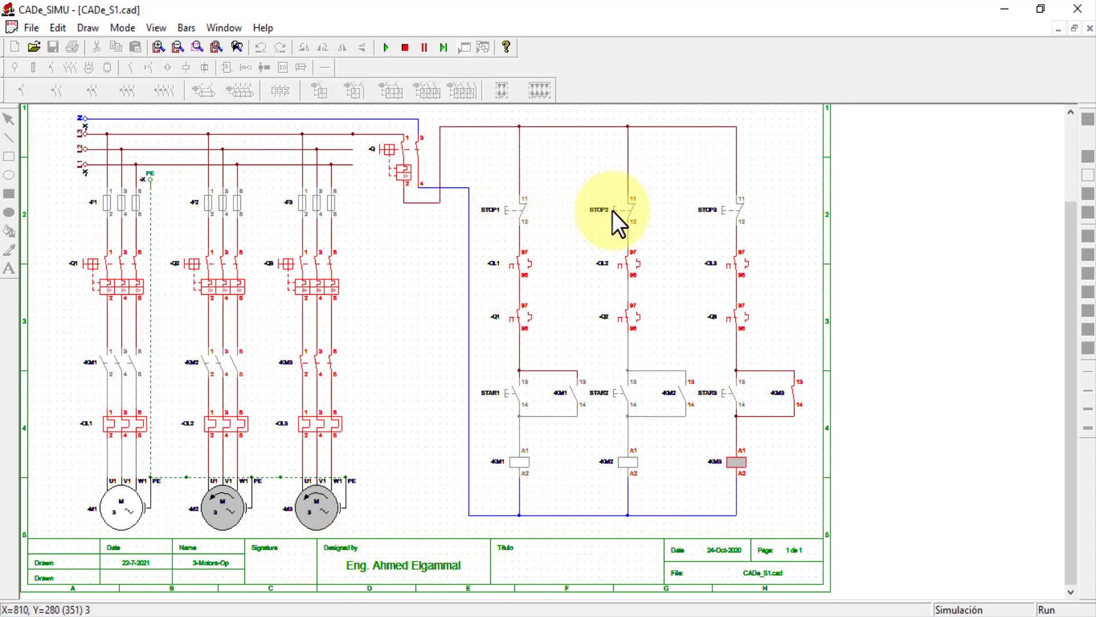
pyautogui.click(732, 209)
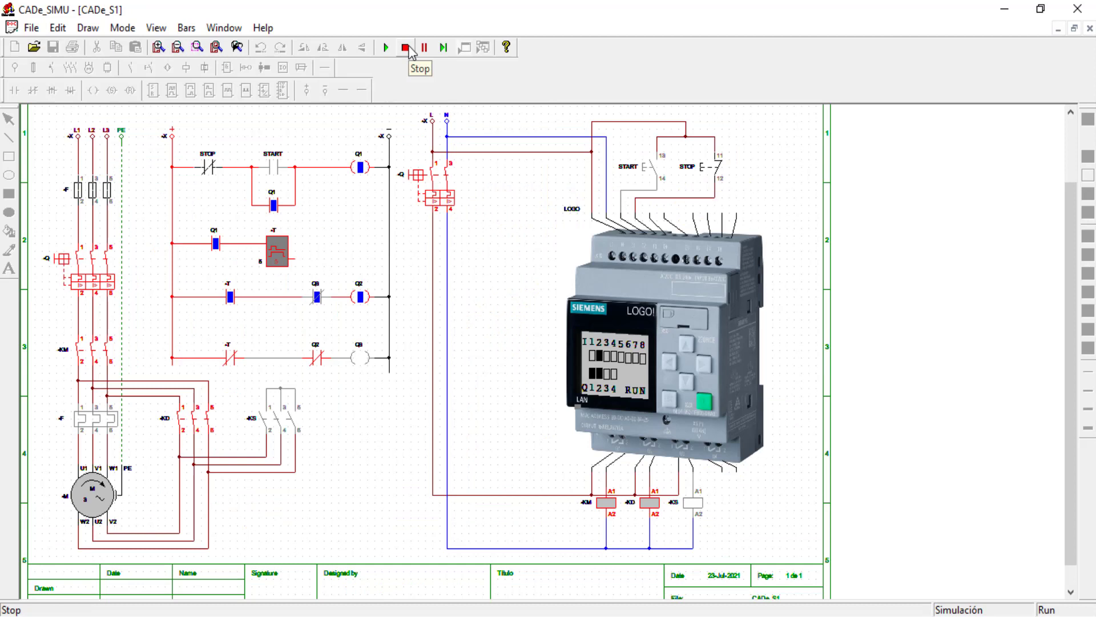
# - Stop the motor with the STOP pushbutton and end the simulation of the LOGO circuit
pyautogui.click(406, 49)
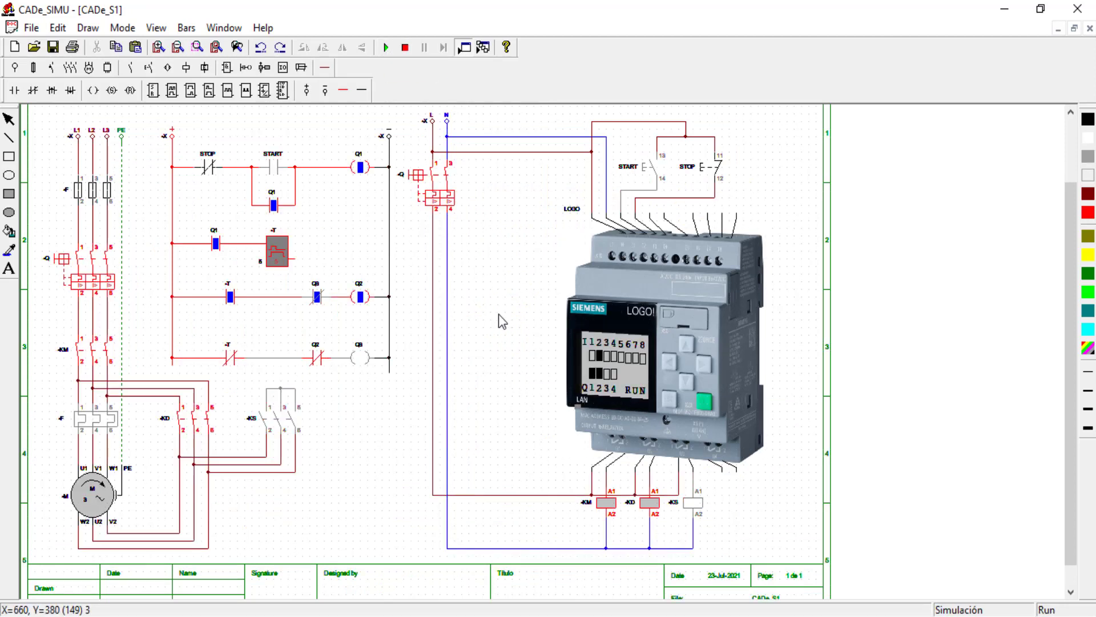
pyautogui.click(708, 174)
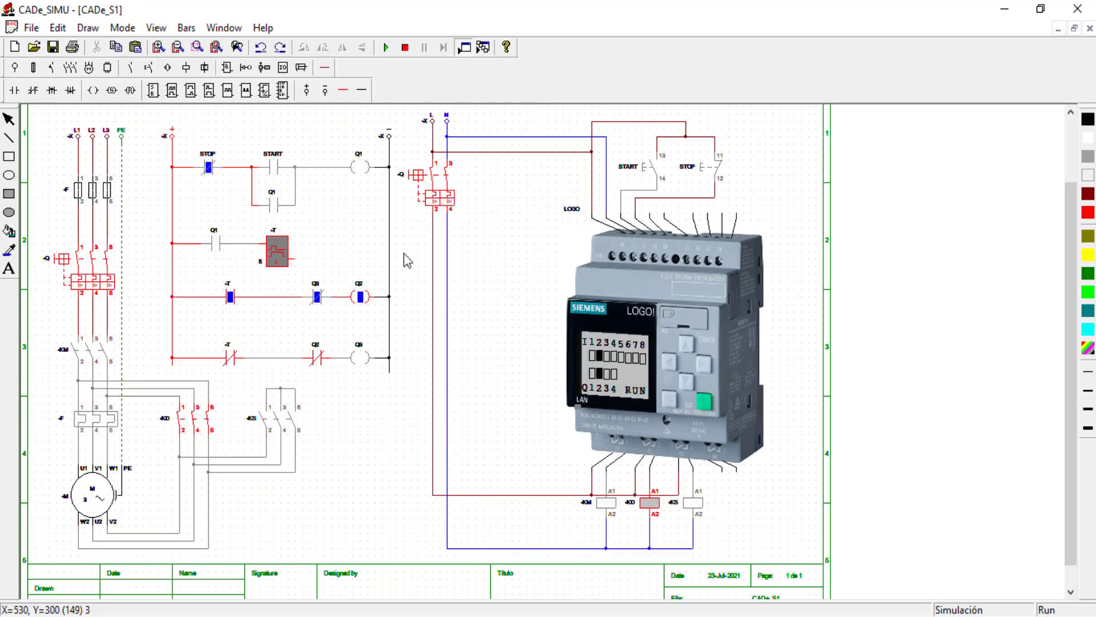
pyautogui.click(406, 47)
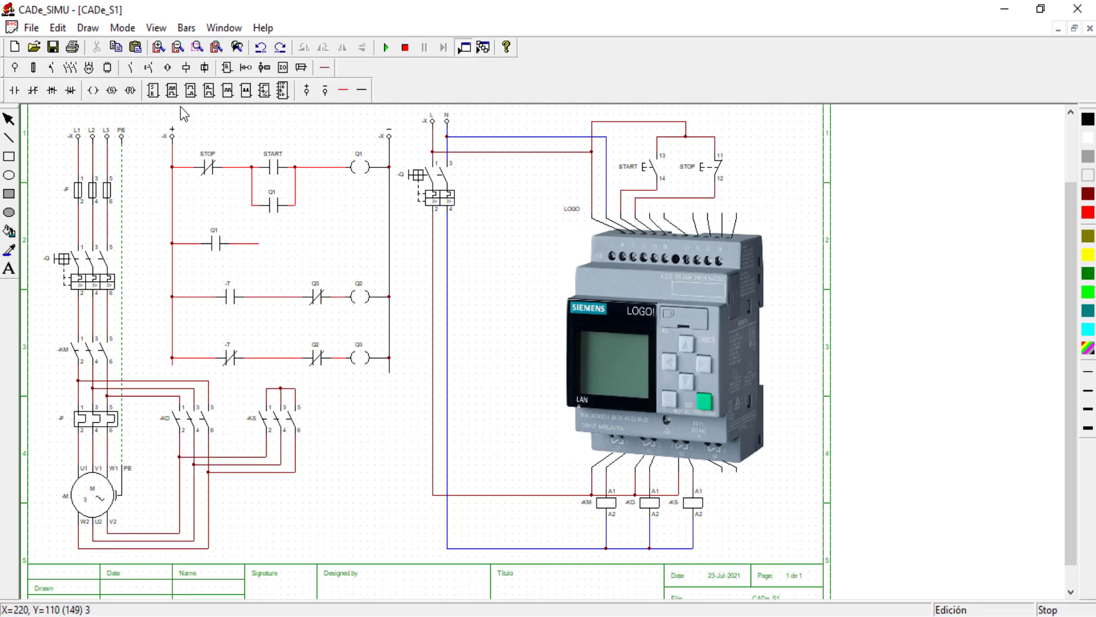
# - Place a timer block at the open end of the Q1 ladder rung and start the simulation
pyautogui.click(190, 90)
pyautogui.click(258, 243)
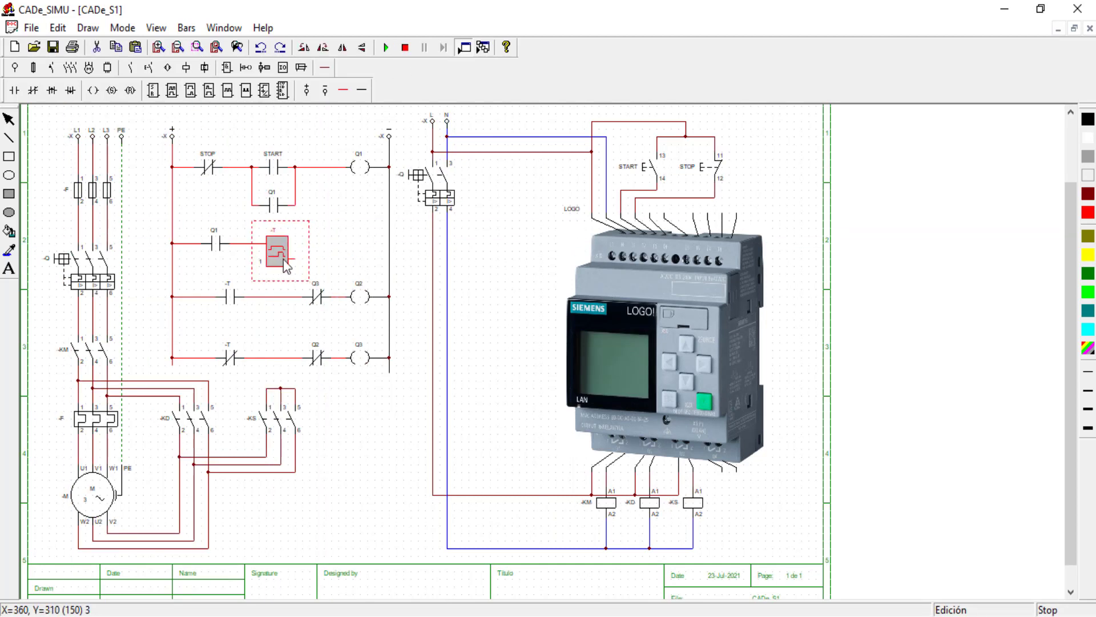
pyautogui.press('Return')
pyautogui.click(386, 48)
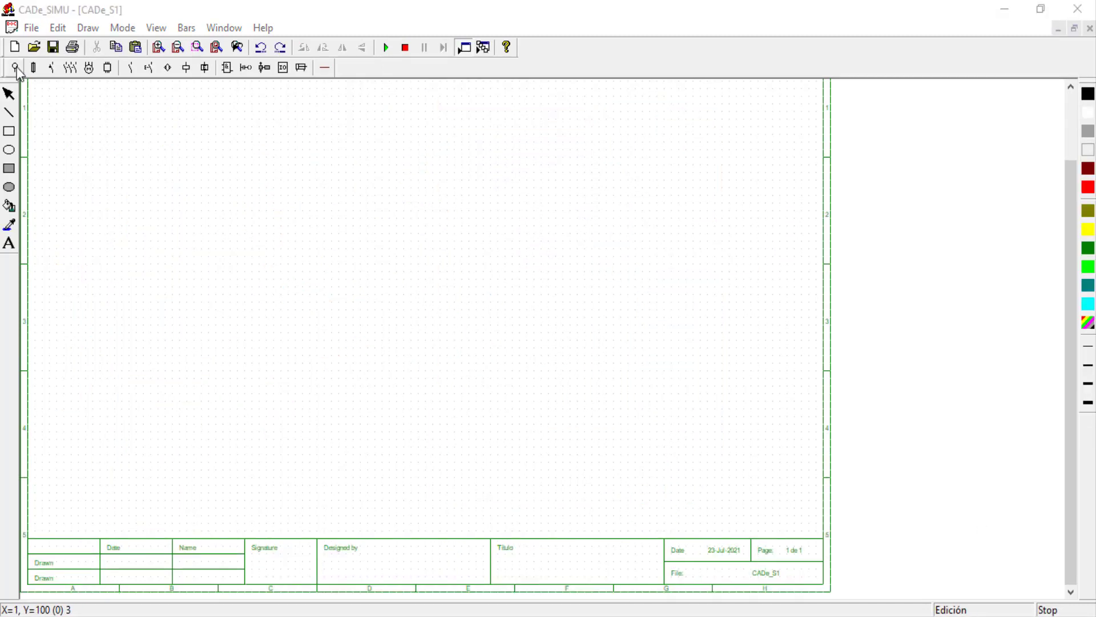
# - Place a three-phase L1+L2+L3+PE supply on the blank sheet with a three-pole fuse below it
pyautogui.click(15, 68)
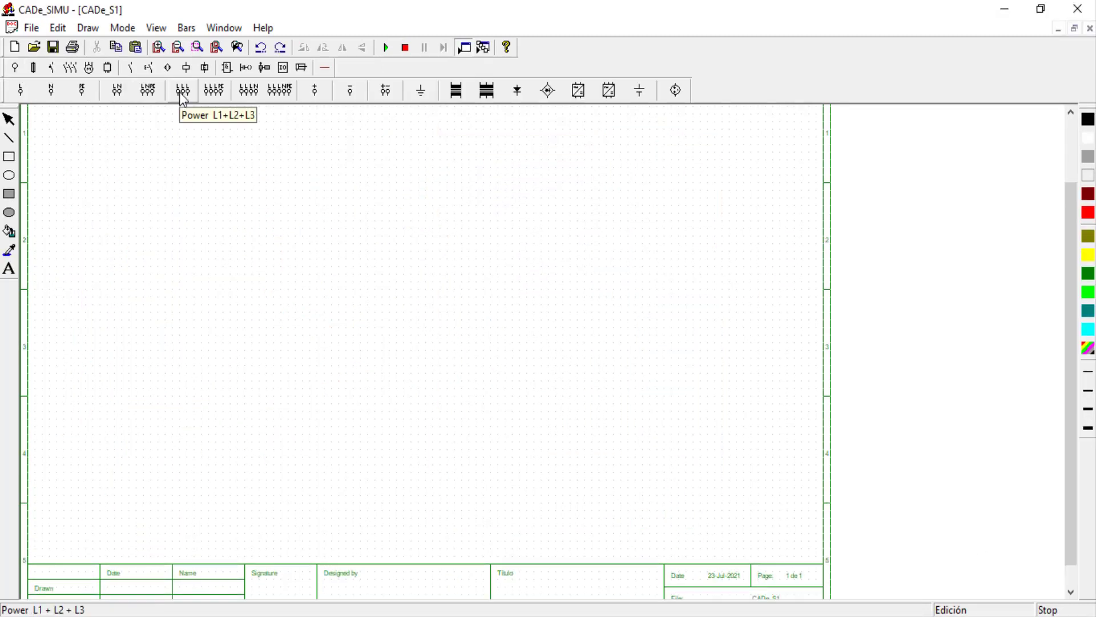
pyautogui.click(213, 90)
pyautogui.click(82, 151)
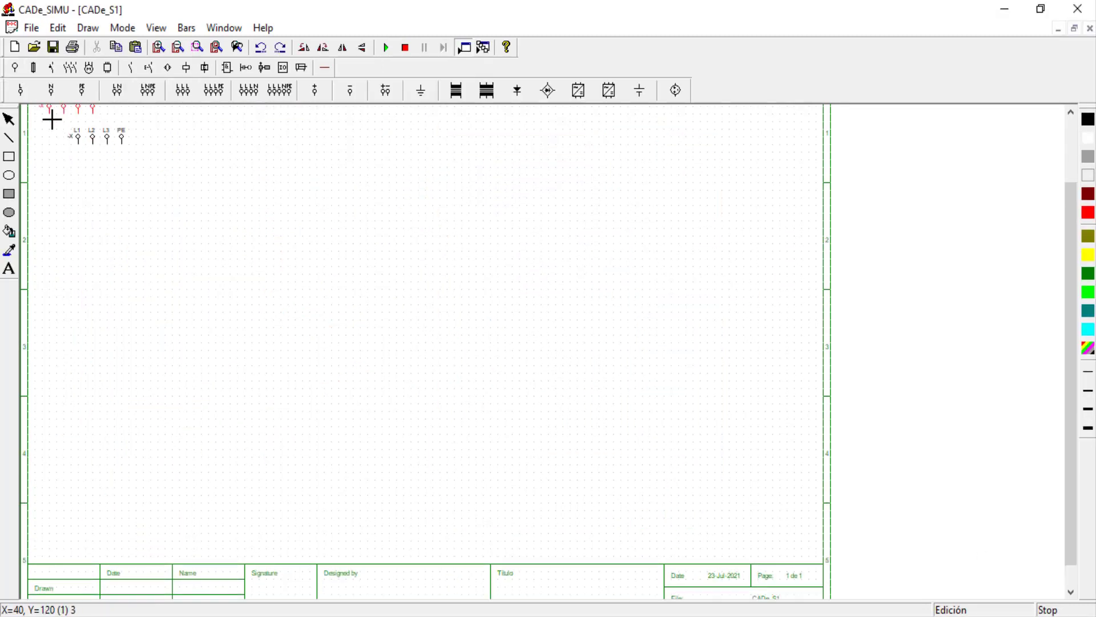
pyautogui.click(48, 68)
pyautogui.click(81, 177)
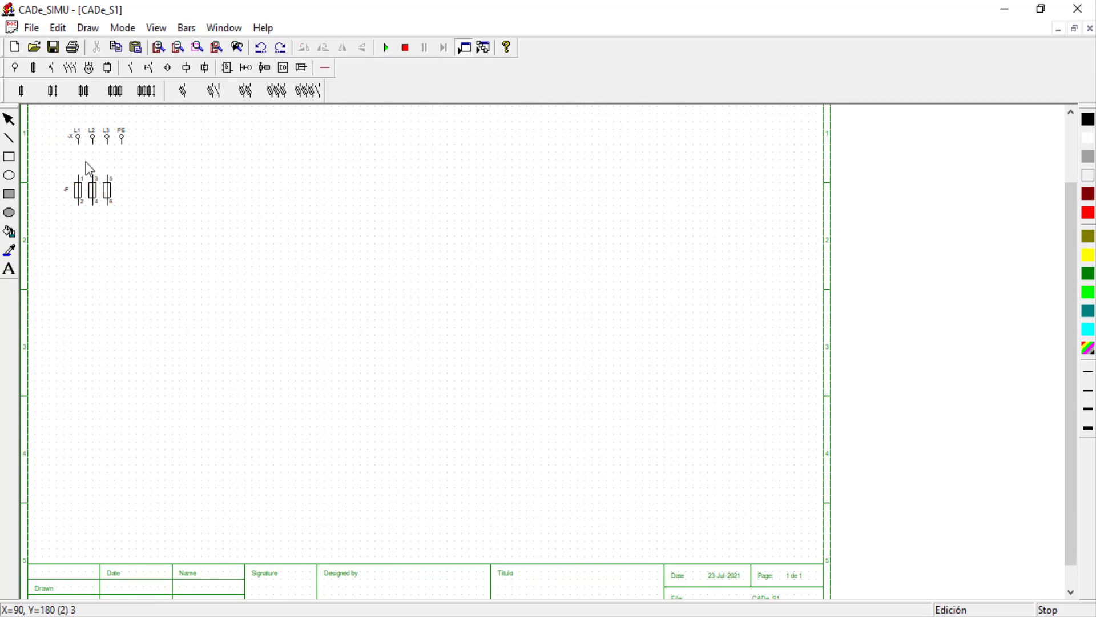
pyautogui.click(33, 28)
pyautogui.click(57, 199)
pyautogui.click(713, 353)
# - Place a three-pole magnetothermic switch below the fuse and the three-pole KM contactor contacts beneath it
pyautogui.click(50, 67)
pyautogui.click(426, 90)
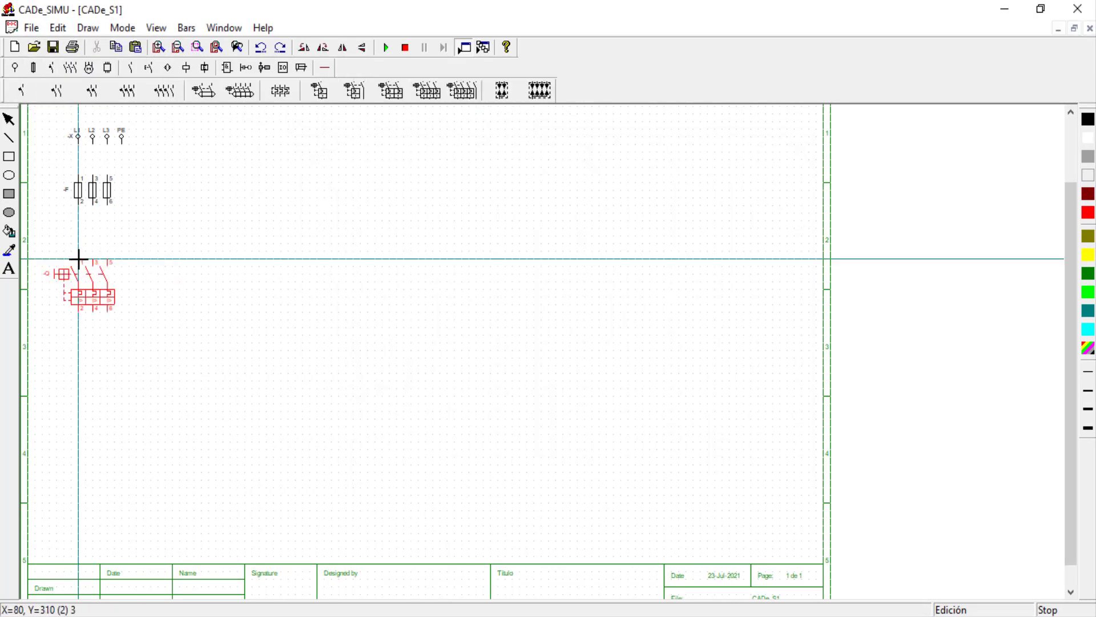
pyautogui.click(78, 251)
pyautogui.click(51, 67)
pyautogui.click(71, 91)
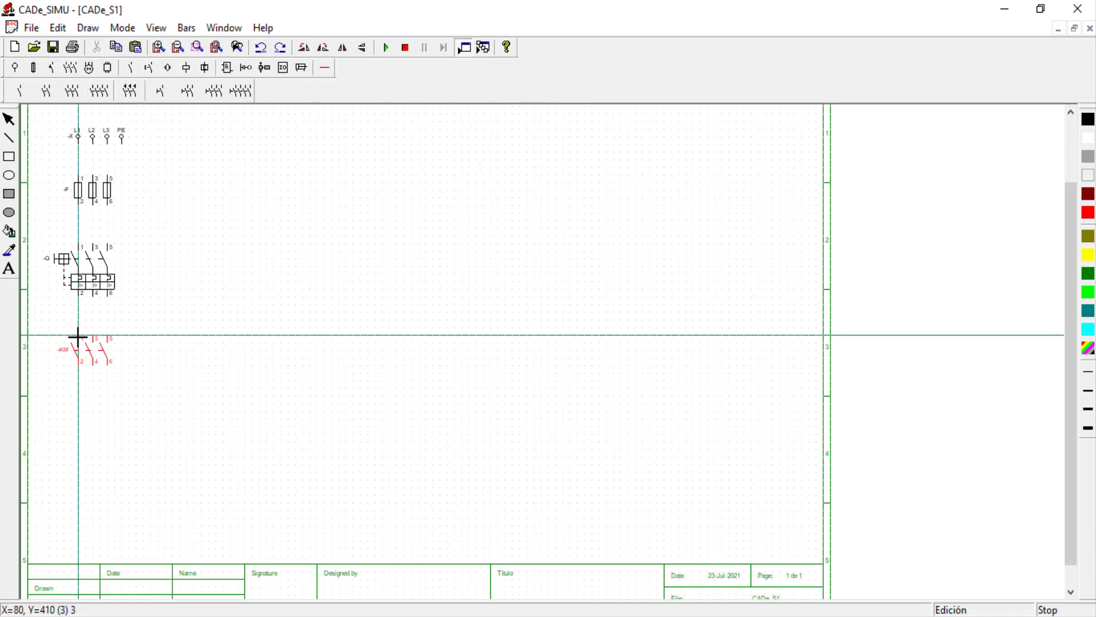
pyautogui.click(78, 338)
# - Place a six-terminal three-phase motor below the KM contacts and a three-pole thermal overload relay between them
pyautogui.click(88, 67)
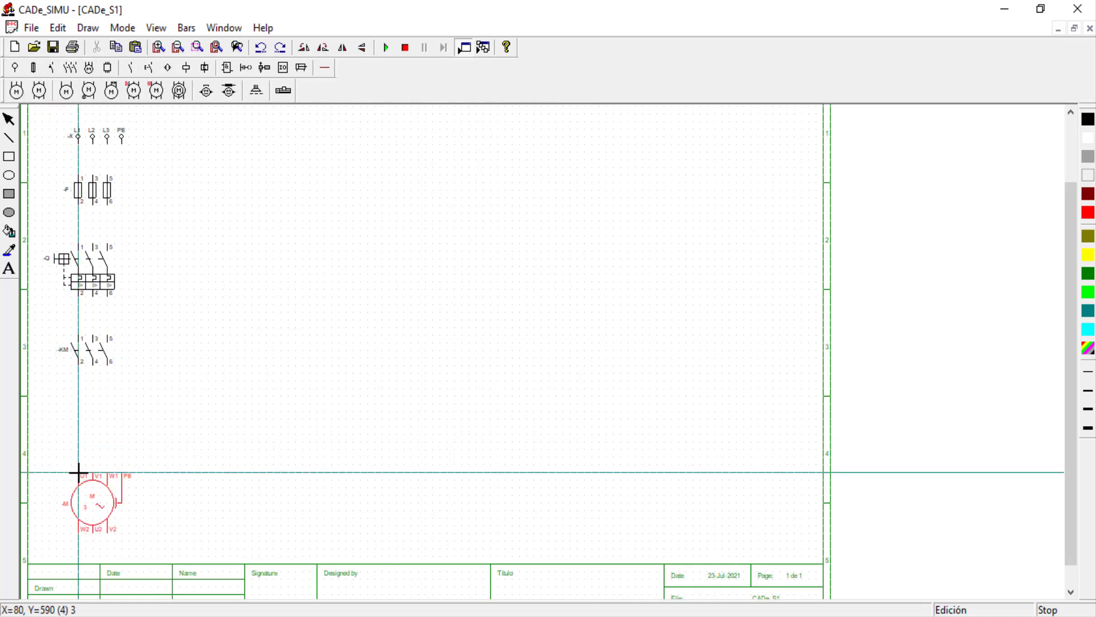
pyautogui.click(78, 467)
pyautogui.click(130, 67)
pyautogui.click(51, 68)
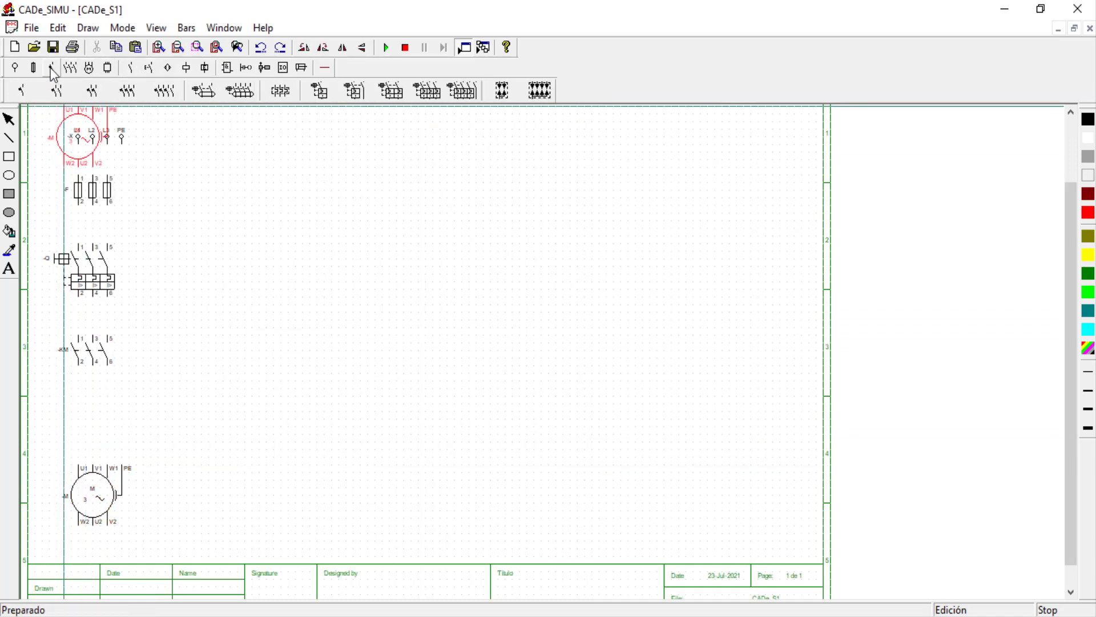
pyautogui.click(280, 91)
pyautogui.click(78, 407)
# - Wire the three phases from the supply through all devices to the motor and connect PE to the motor's PE terminal
pyautogui.click(324, 67)
pyautogui.click(206, 90)
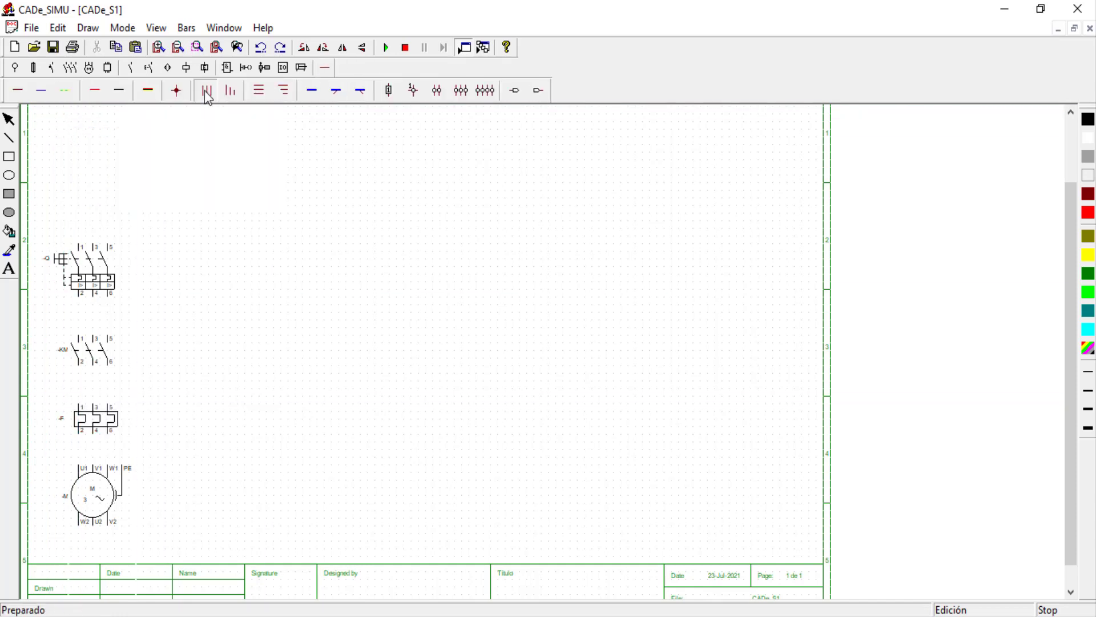
pyautogui.moveTo(78, 137); pyautogui.dragTo(80, 467)
pyautogui.click(65, 90)
pyautogui.moveTo(121, 141); pyautogui.dragTo(120, 467)
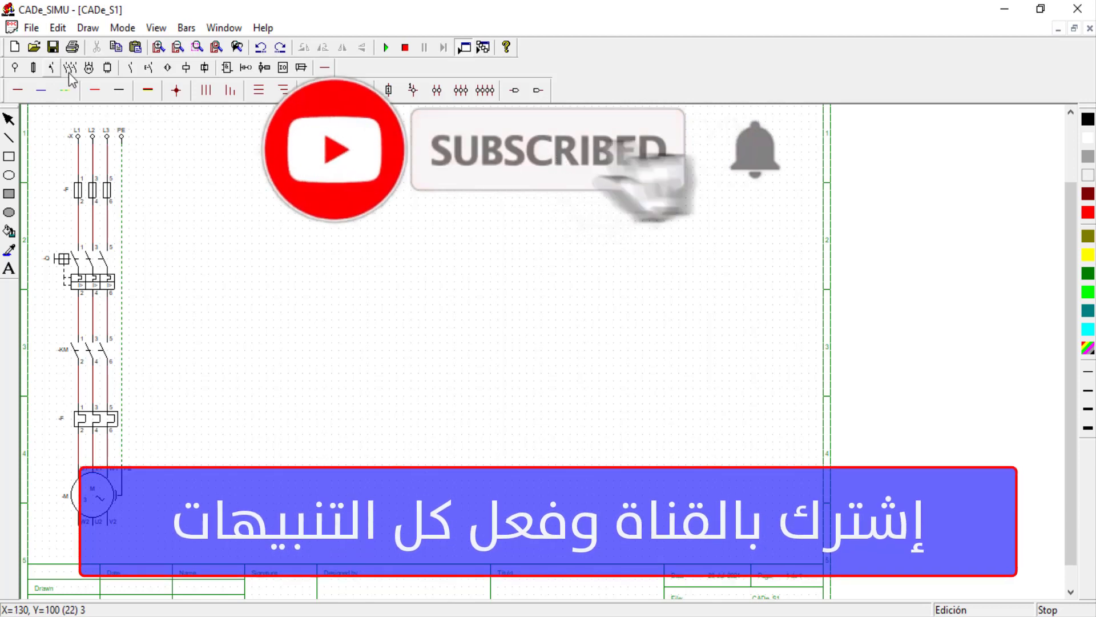
# - Place a Siemens LOGO! module on the empty side of the sheet and change it to the perspective-view version
pyautogui.click(283, 67)
pyautogui.click(64, 90)
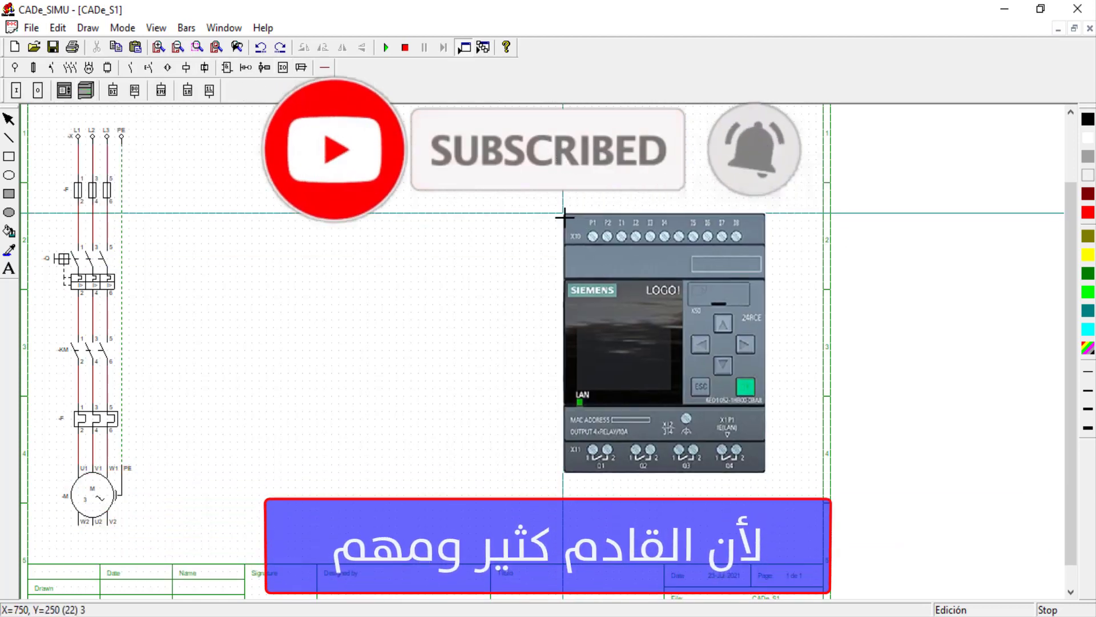
pyautogui.click(564, 218)
pyautogui.doubleClick(638, 303)
pyautogui.click(509, 411)
pyautogui.click(632, 432)
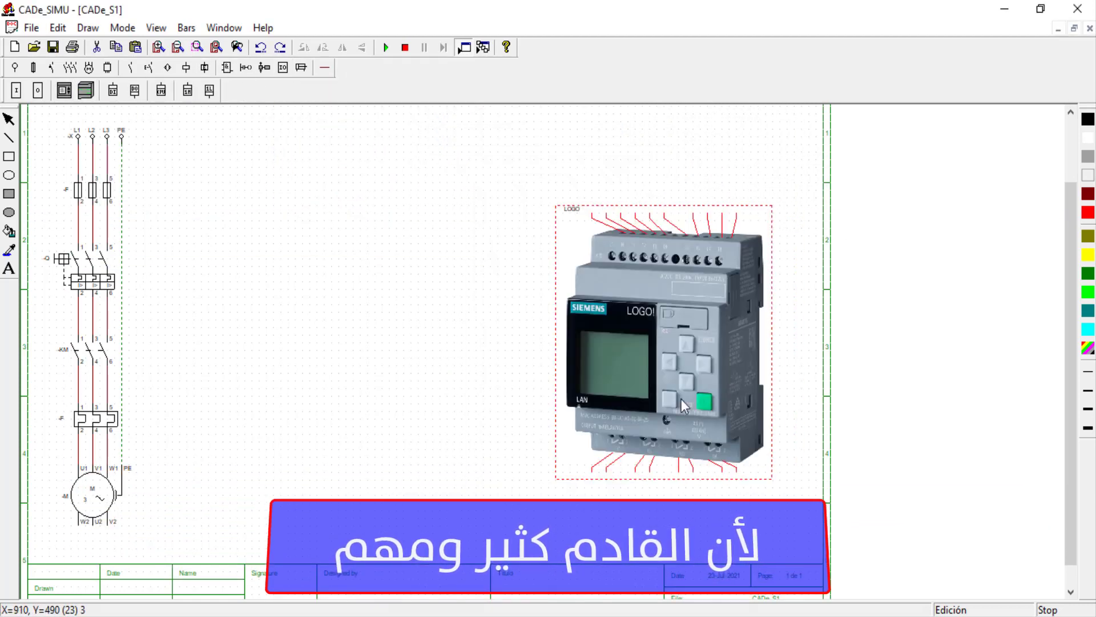
# - Place a two-pole magnetothermic switch between the power circuit and the LOGO module, with an L+N supply above it
pyautogui.click(67, 68)
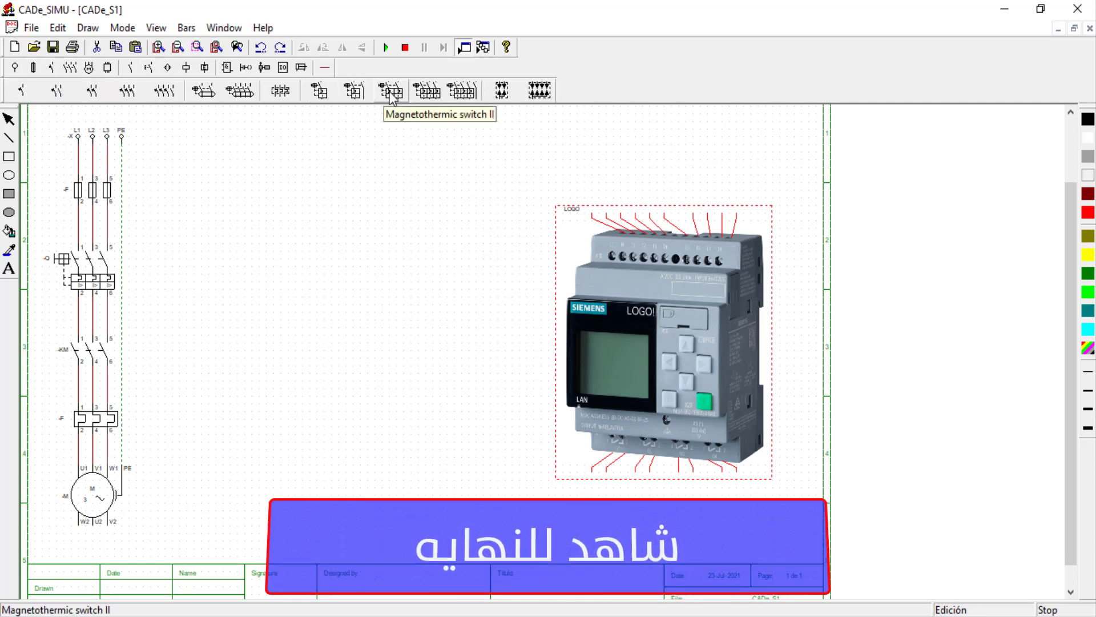
pyautogui.click(356, 94)
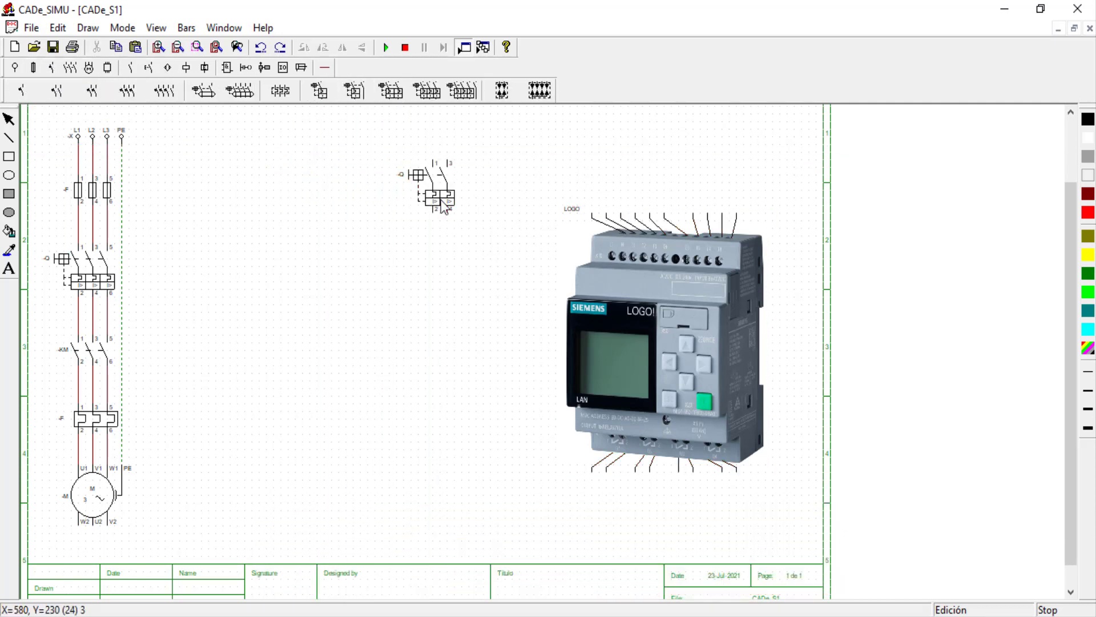
pyautogui.click(437, 165)
pyautogui.click(15, 68)
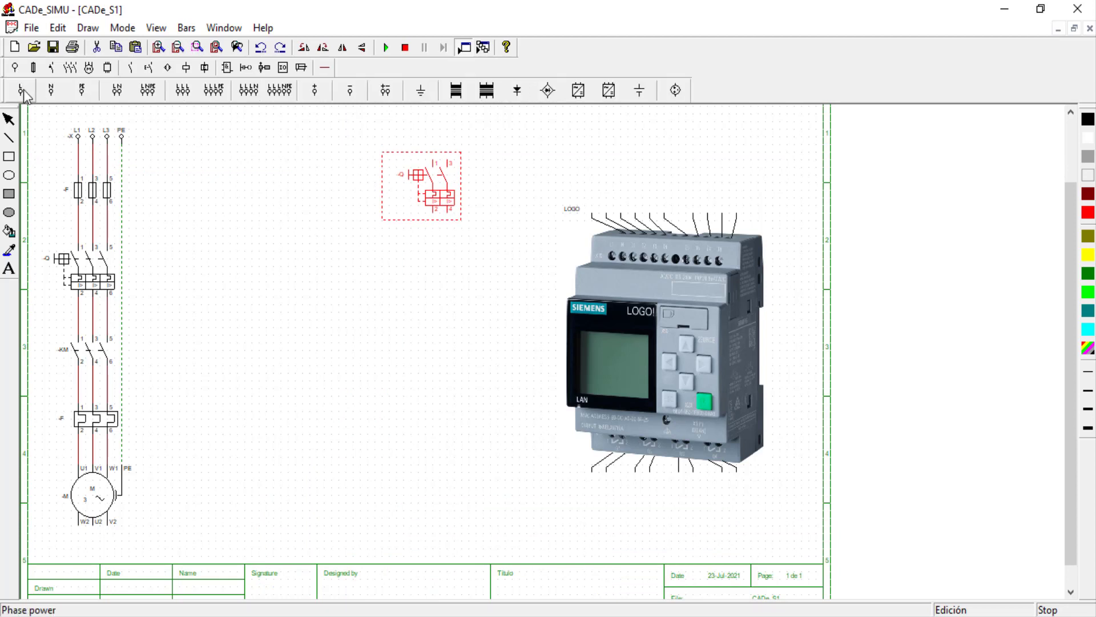
pyautogui.click(118, 95)
pyautogui.click(435, 132)
# - Wire L and N from the supply to the two-pole breaker and branch both to the LOGO module's supply terminals
pyautogui.click(323, 69)
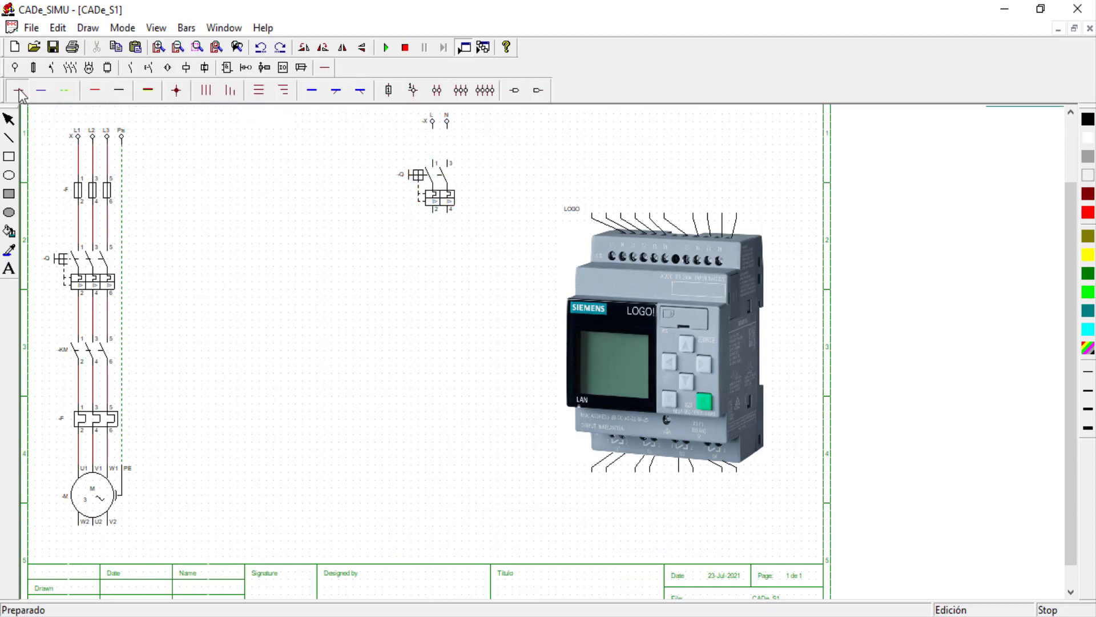
pyautogui.click(20, 92)
pyautogui.moveTo(433, 129); pyautogui.dragTo(432, 160)
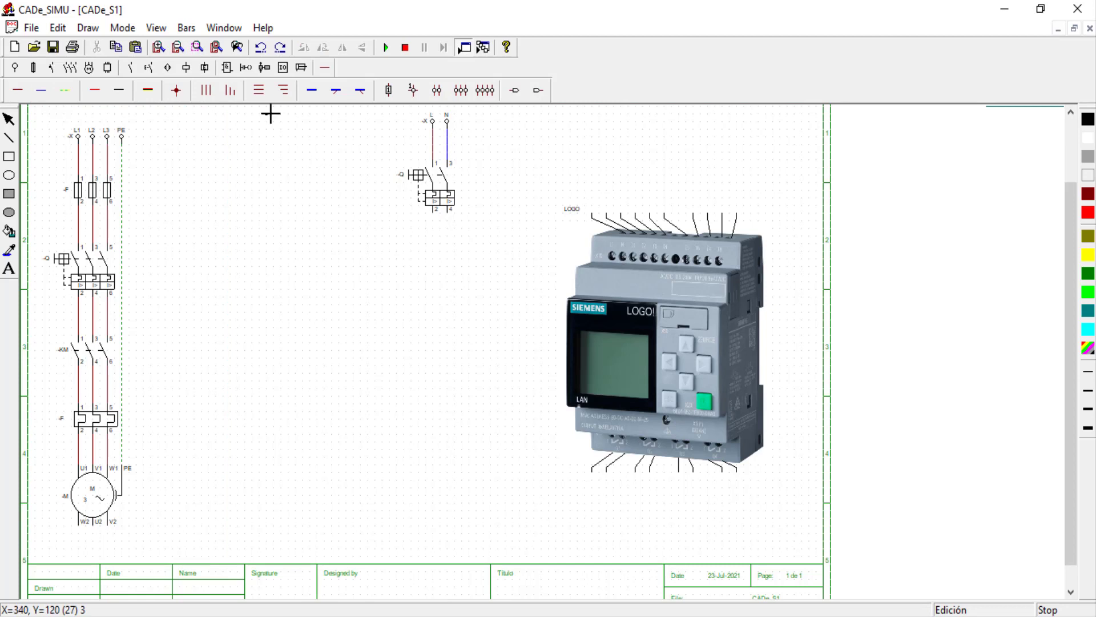
pyautogui.click(18, 90)
pyautogui.moveTo(592, 214); pyautogui.dragTo(432, 152)
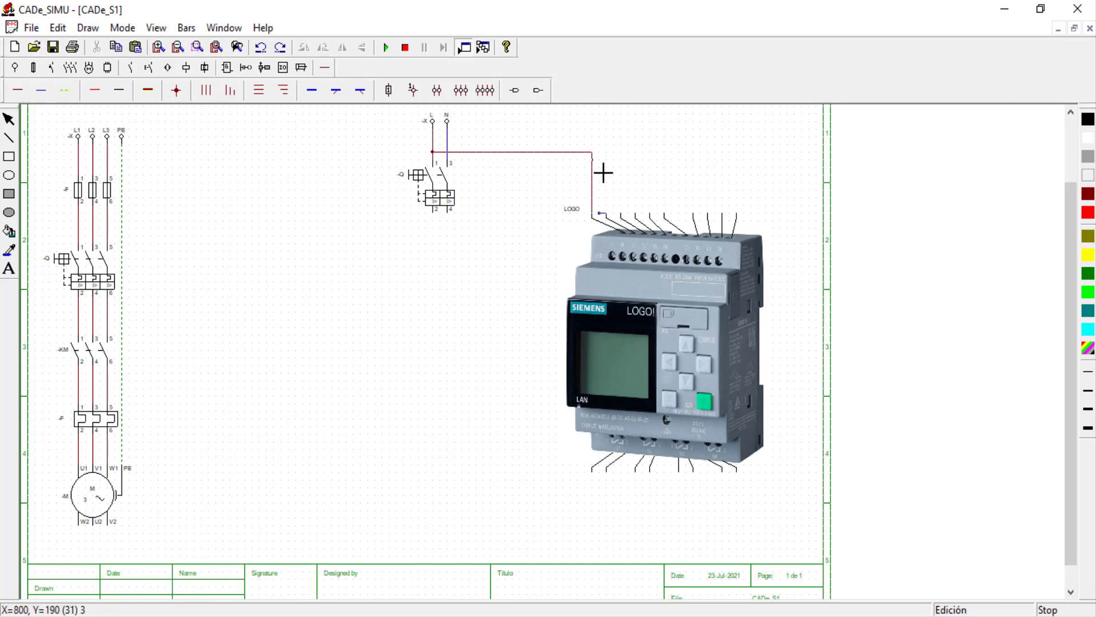
pyautogui.moveTo(606, 216); pyautogui.dragTo(447, 137)
# - Place a normally open pushbutton and a normally closed pushbutton side by side above the LOGO module
pyautogui.click(70, 68)
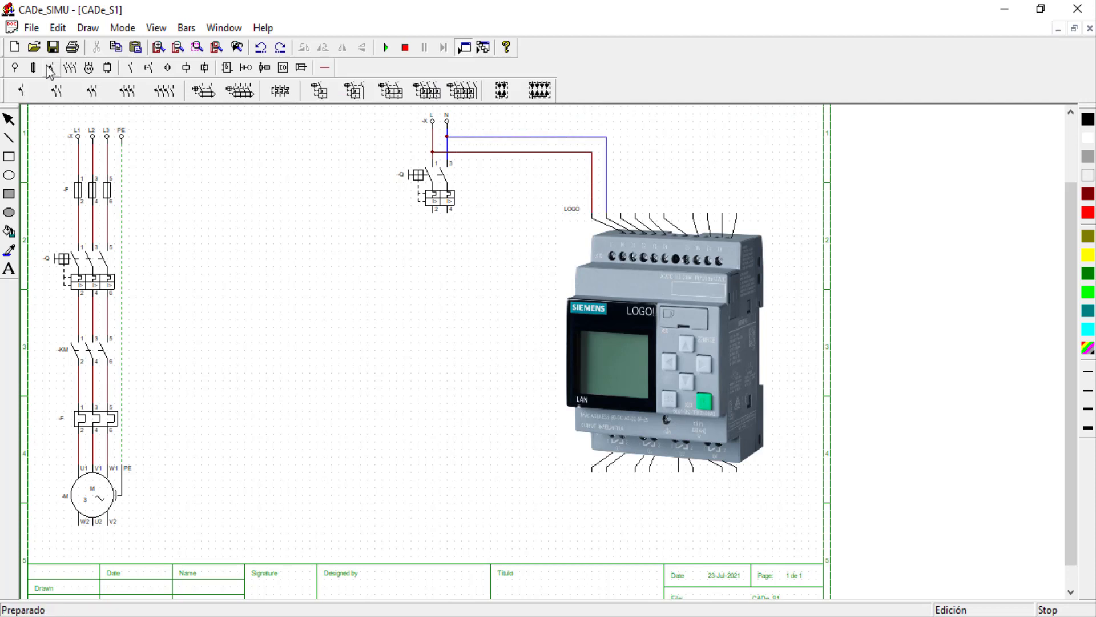
pyautogui.click(148, 67)
pyautogui.click(39, 90)
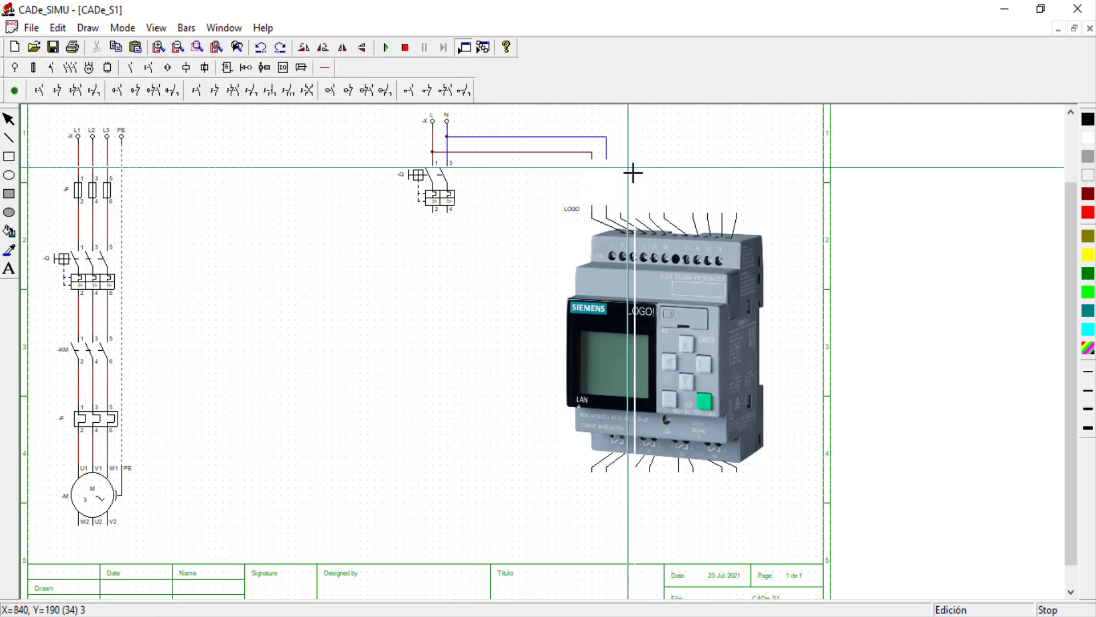
pyautogui.click(661, 151)
pyautogui.click(58, 90)
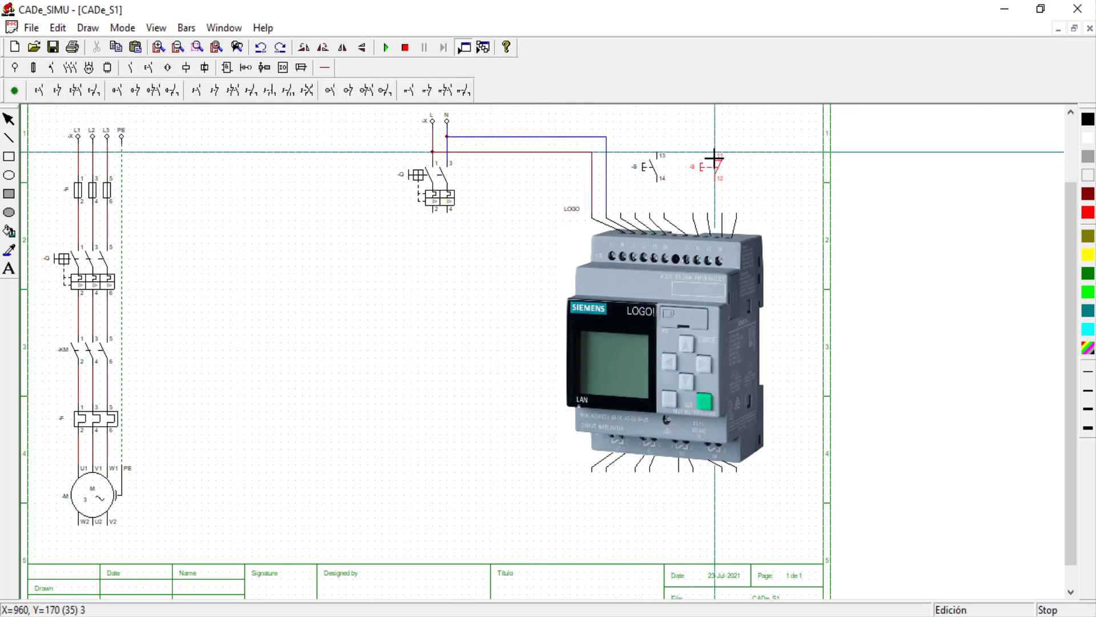
pyautogui.click(718, 152)
# - Wire both pushbuttons to the LOGO module's first two inputs and feed their joined upper terminals from L with junction nodes
pyautogui.click(325, 68)
pyautogui.click(41, 90)
pyautogui.moveTo(715, 153); pyautogui.dragTo(669, 137)
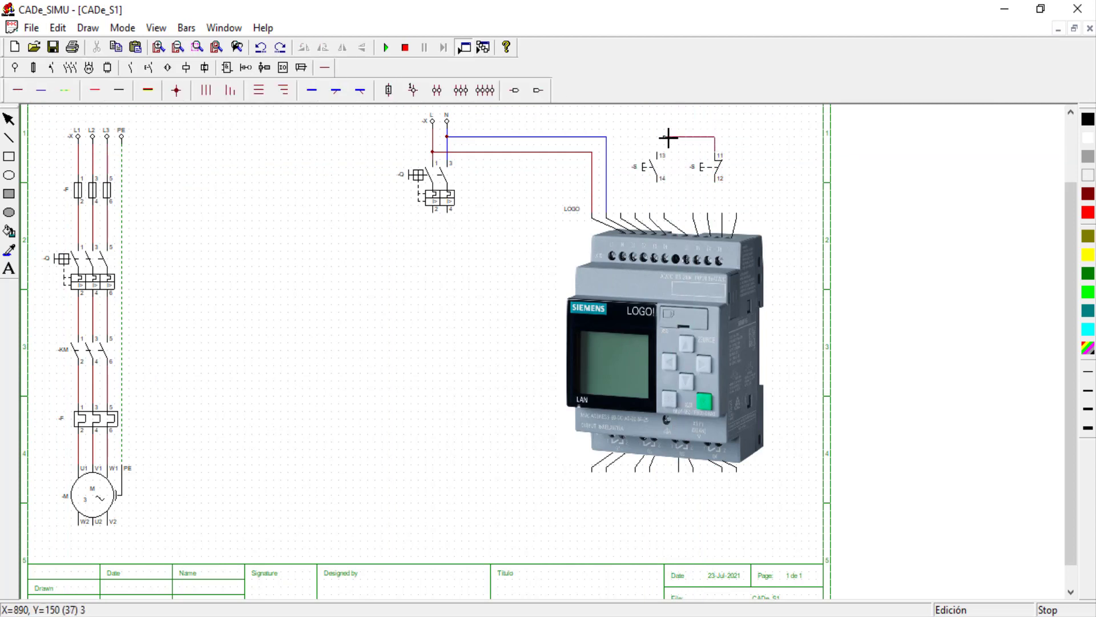
pyautogui.moveTo(660, 192); pyautogui.dragTo(622, 193)
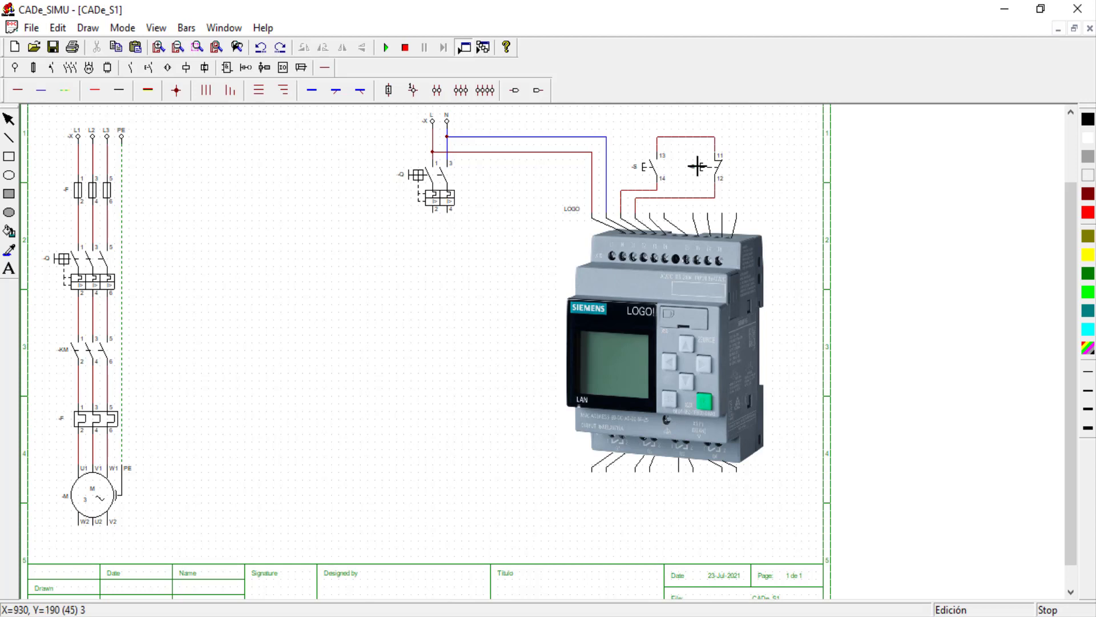
pyautogui.moveTo(685, 114); pyautogui.dragTo(596, 125)
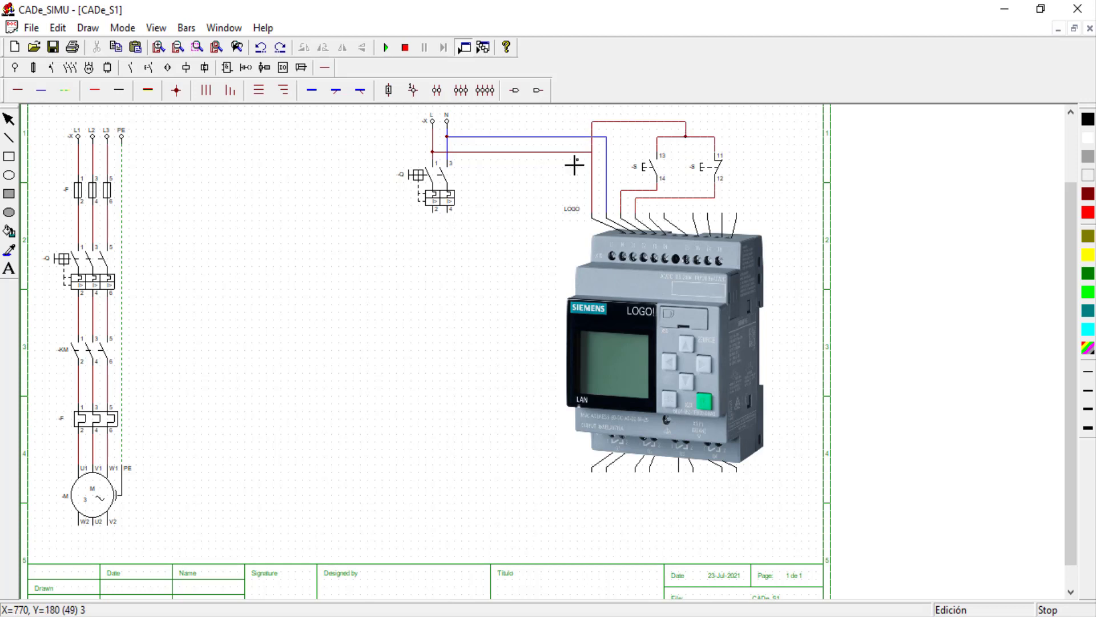
pyautogui.click(592, 151)
pyautogui.click(687, 137)
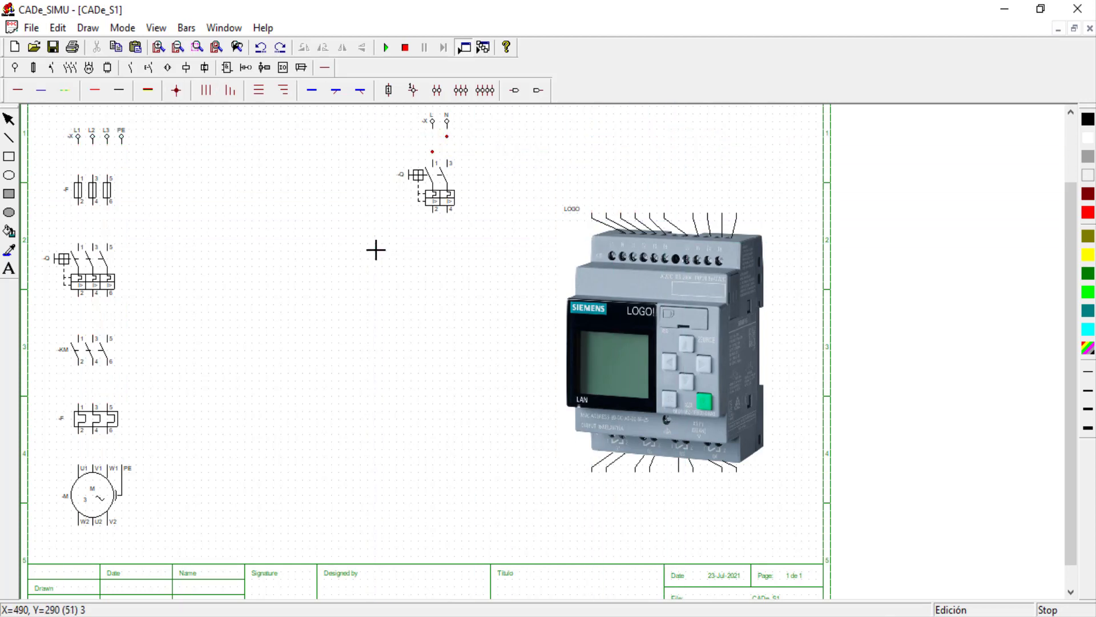
# - Wire L from the two-pole breaker to the first terminals of the LOGO module's first three outputs and run N below the module
pyautogui.moveTo(434, 216)
pyautogui.mouseDown()
pyautogui.moveTo(439, 467)
pyautogui.moveTo(675, 492)
pyautogui.mouseUp()
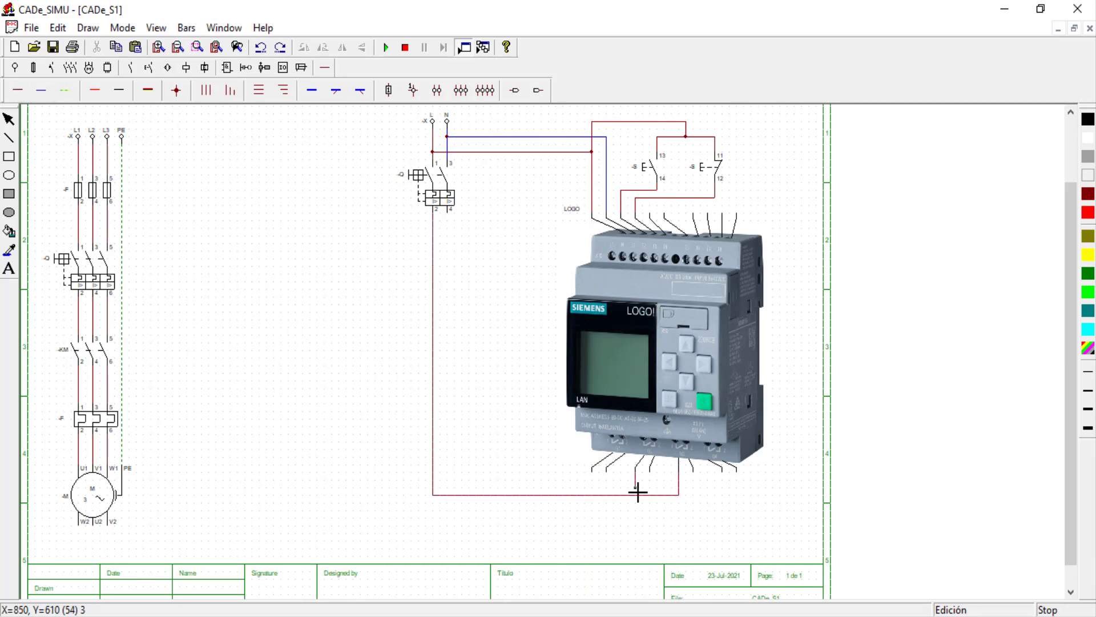
pyautogui.moveTo(445, 215); pyautogui.dragTo(451, 512)
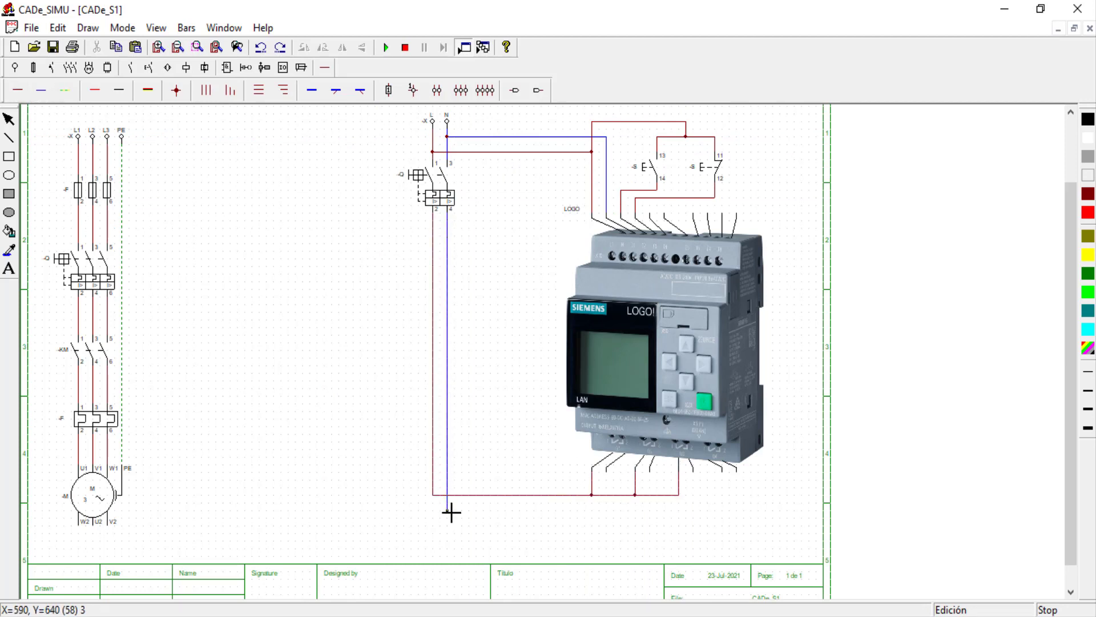
pyautogui.moveTo(448, 550); pyautogui.dragTo(699, 549)
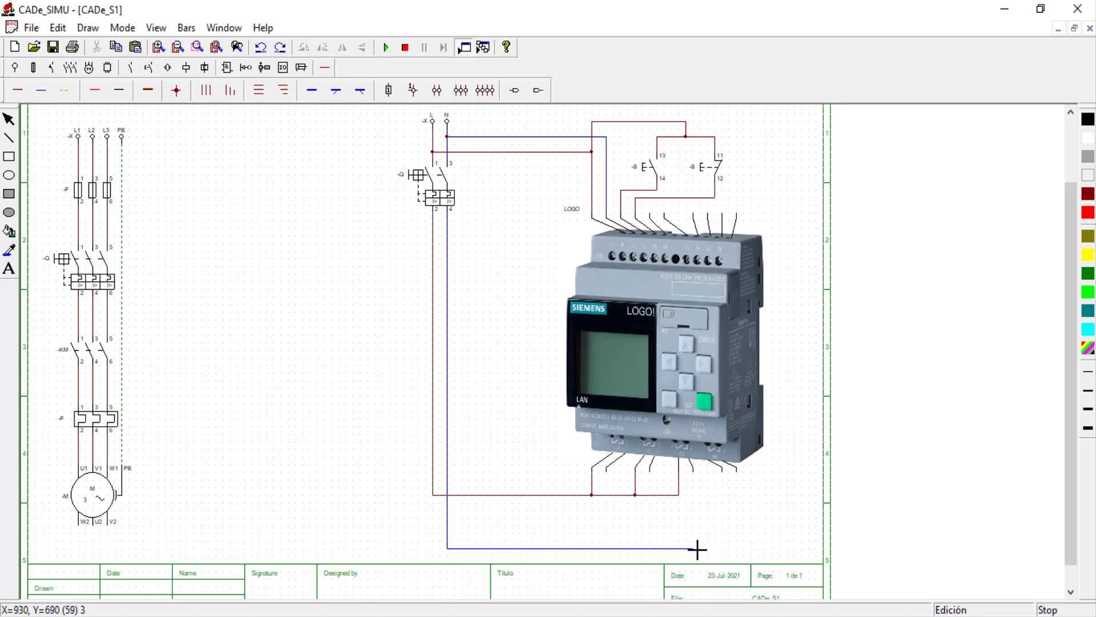
# - Place three contactor coils side by side below the LOGO module's first three outputs
pyautogui.click(186, 68)
pyautogui.click(14, 90)
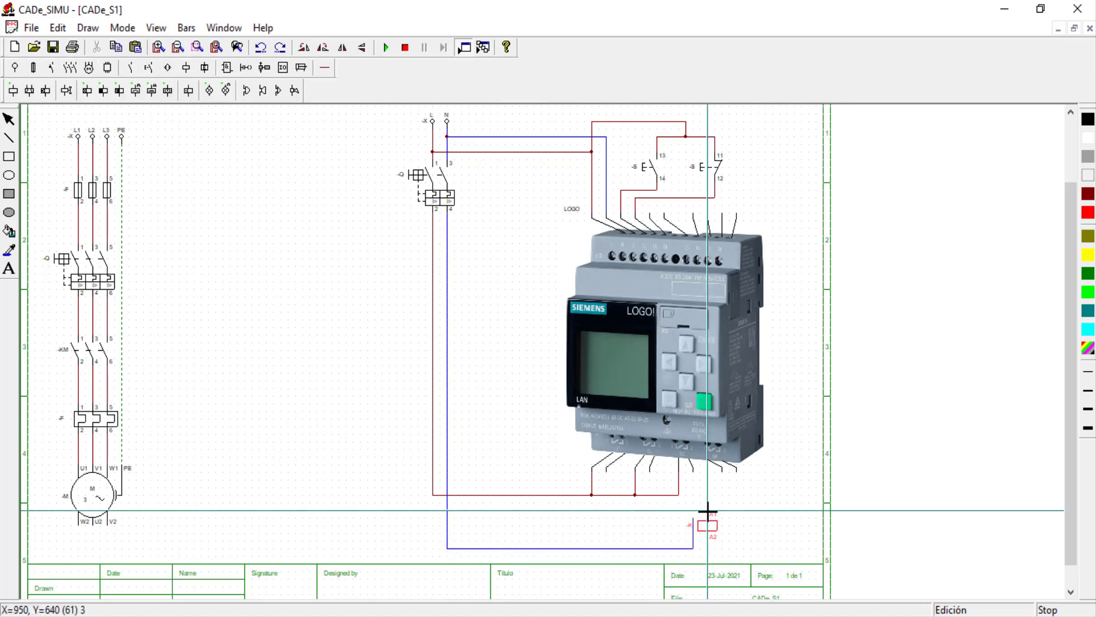
pyautogui.click(696, 491)
pyautogui.click(651, 494)
pyautogui.click(608, 493)
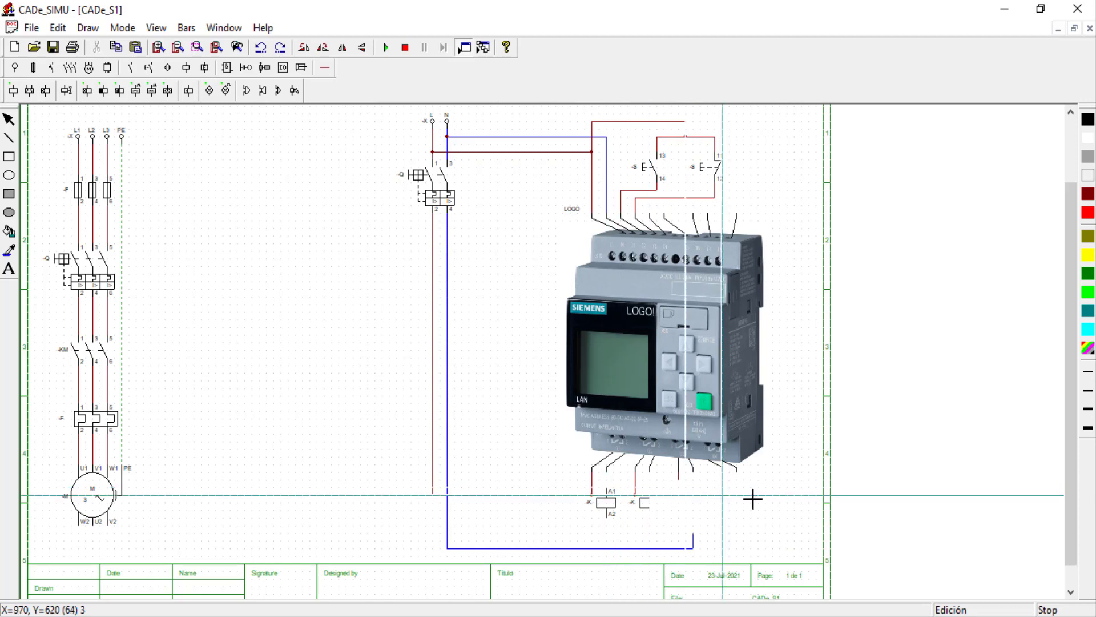
pyautogui.rightClick(751, 496)
# - Wire each coil's A1 to its LOGO output terminal and join the A2 terminals to the N line
pyautogui.click(325, 68)
pyautogui.click(18, 90)
pyautogui.moveTo(651, 490); pyautogui.dragTo(651, 472)
pyautogui.moveTo(609, 489); pyautogui.dragTo(608, 472)
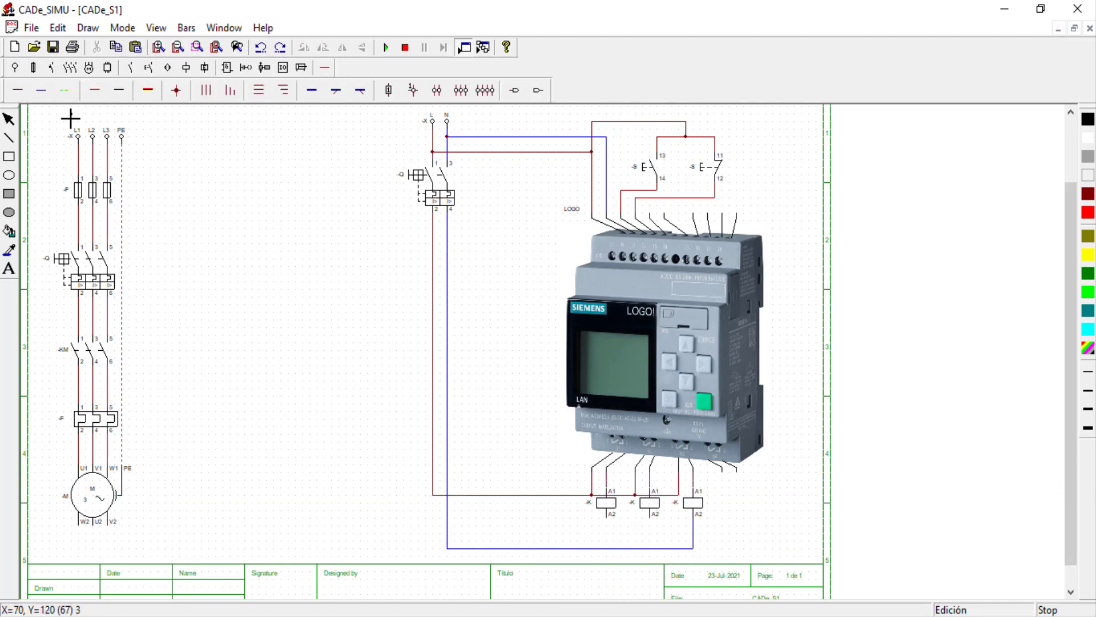
pyautogui.click(41, 91)
pyautogui.moveTo(650, 519)
pyautogui.mouseDown()
pyautogui.moveTo(650, 548)
pyautogui.moveTo(606, 548)
pyautogui.mouseUp()
# - Place two three-pole contactors in the row of the overload relay and bridge the upper terminals of the outer one
pyautogui.click(70, 67)
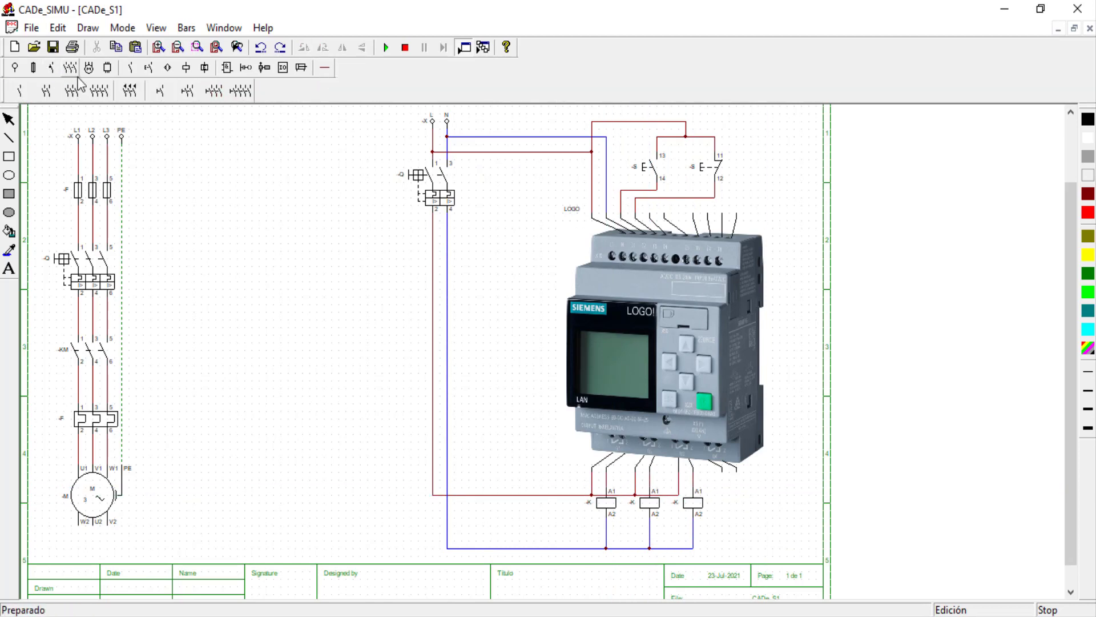
pyautogui.click(71, 90)
pyautogui.click(181, 407)
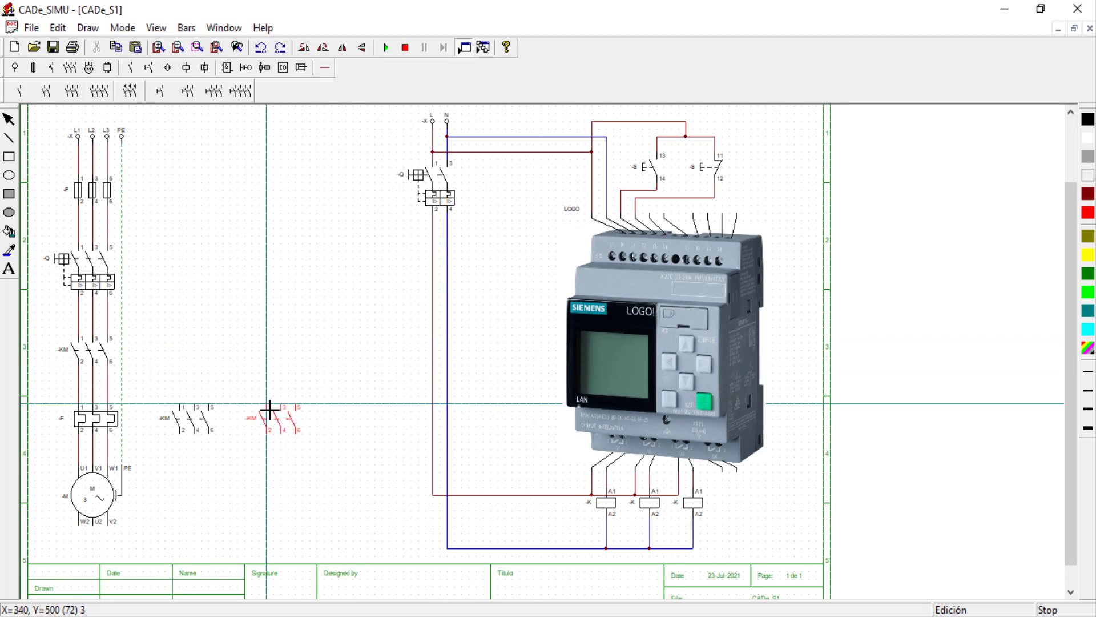
pyautogui.click(269, 408)
pyautogui.rightClick(135, 122)
pyautogui.click(324, 67)
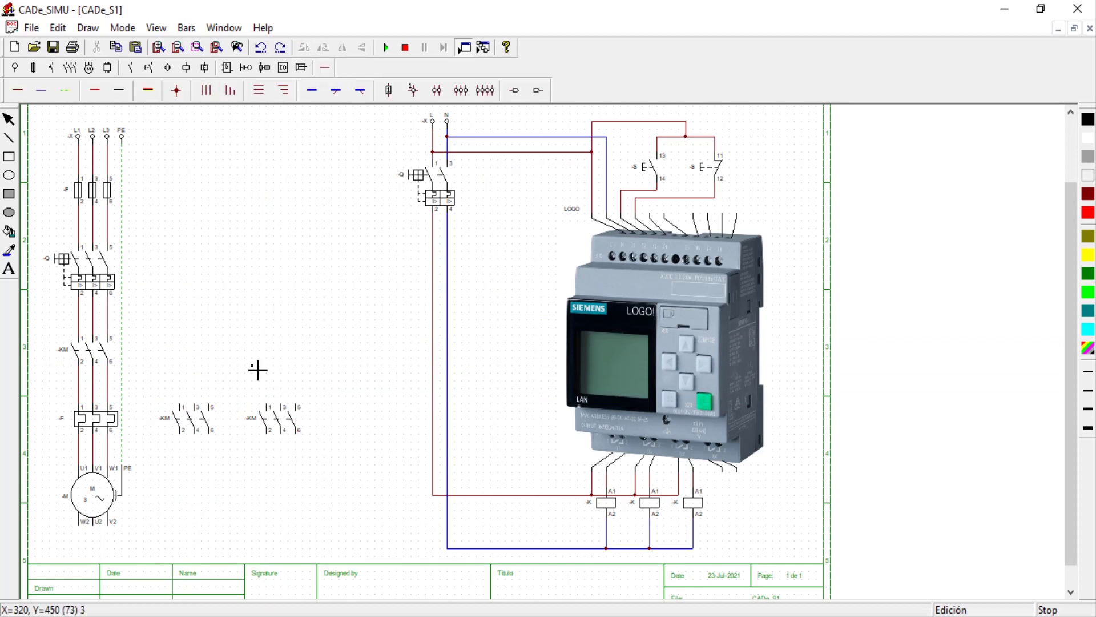
pyautogui.moveTo(295, 403); pyautogui.dragTo(267, 390)
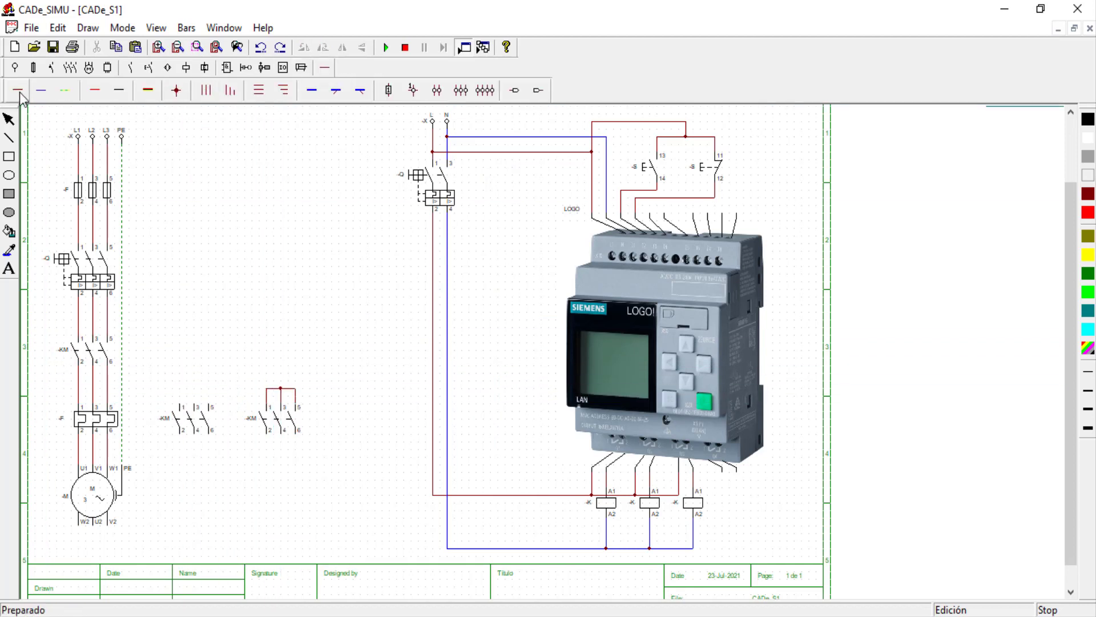
# - Wire the middle contactor between the lines above the overload relay and motor terminals W2, U2, V2, and connect the bridged contactor to its outgoing wires
pyautogui.moveTo(181, 395); pyautogui.dragTo(108, 396)
pyautogui.moveTo(180, 433); pyautogui.dragTo(181, 524)
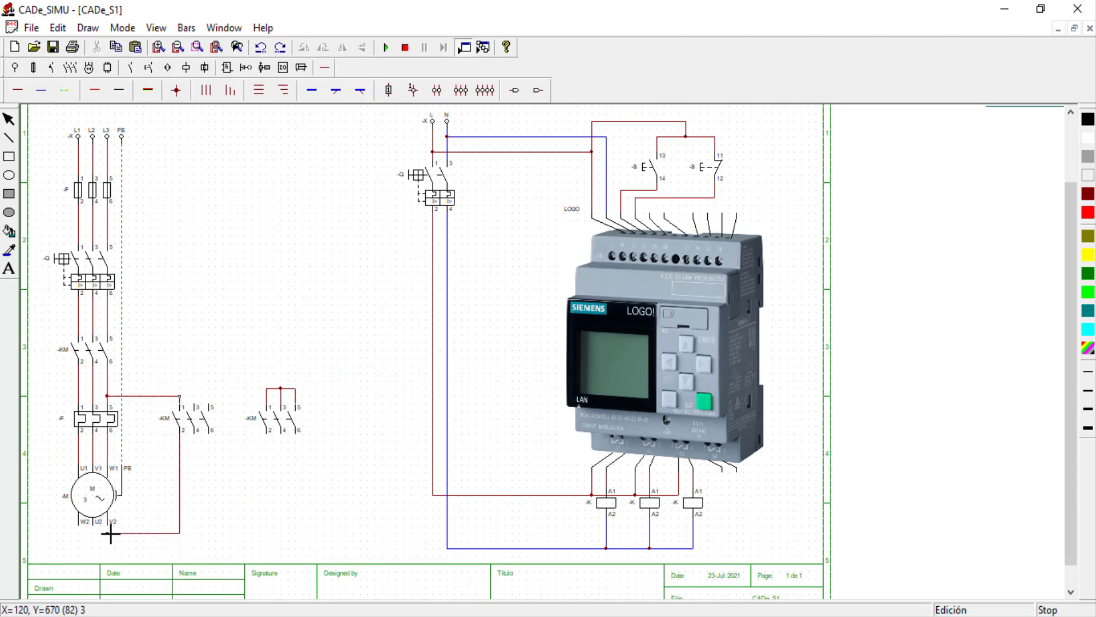
pyautogui.moveTo(96, 389); pyautogui.dragTo(93, 388)
pyautogui.moveTo(194, 433); pyautogui.dragTo(93, 531)
pyautogui.moveTo(210, 383); pyautogui.dragTo(92, 381)
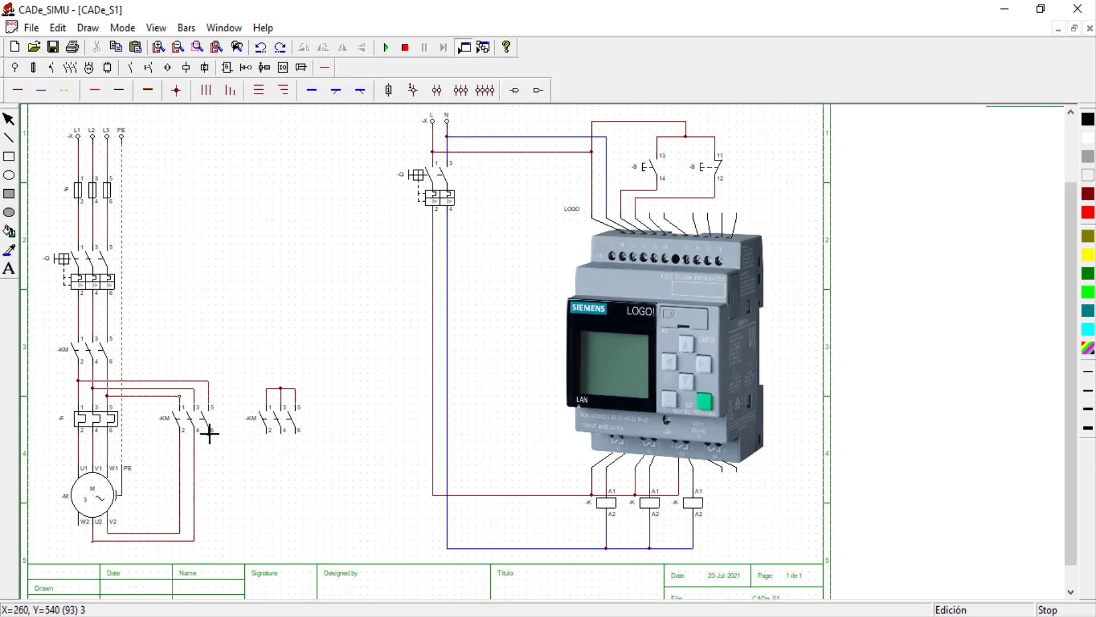
pyautogui.moveTo(209, 434); pyautogui.dragTo(78, 521)
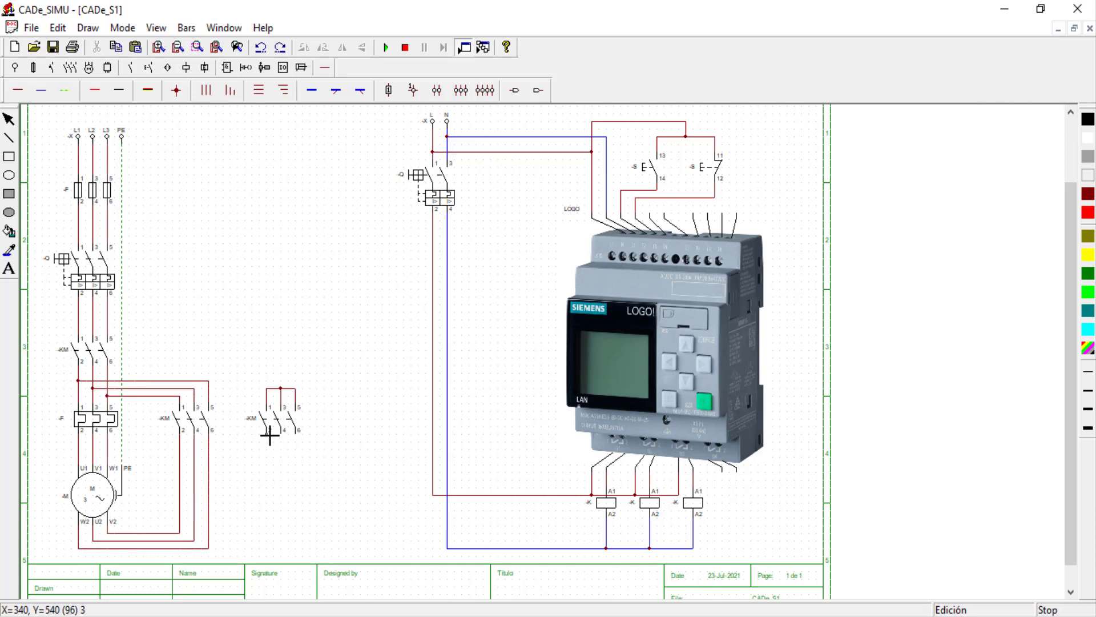
pyautogui.moveTo(268, 461); pyautogui.dragTo(180, 457)
pyautogui.moveTo(280, 431); pyautogui.dragTo(197, 466)
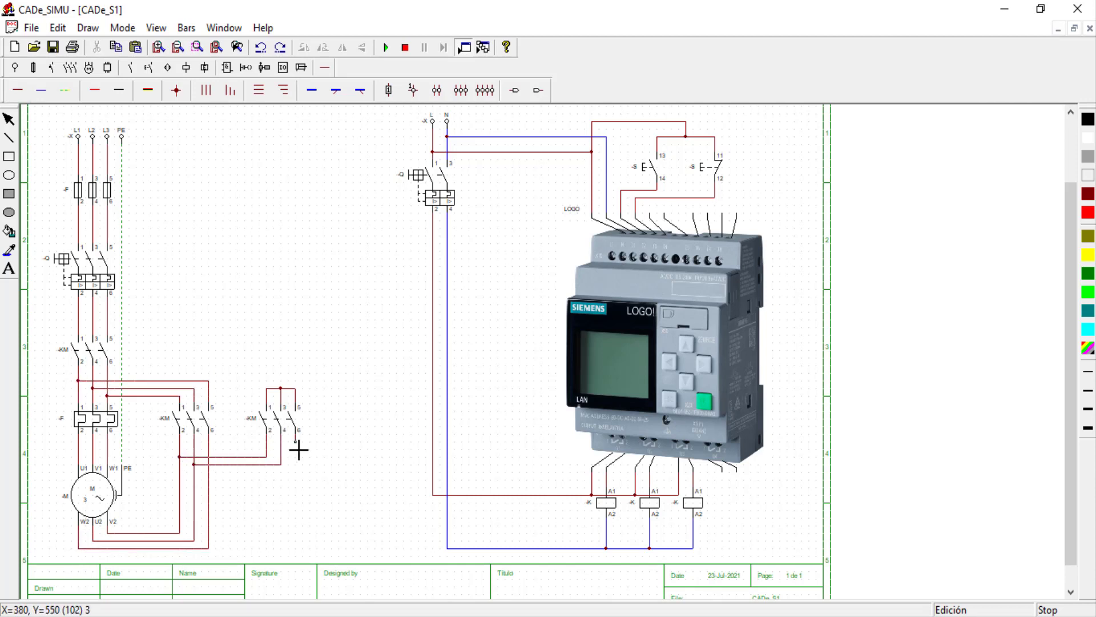
# - Name the first coil -KM, and name both the middle power contactor and the second coil -KD
pyautogui.doubleClick(607, 505)
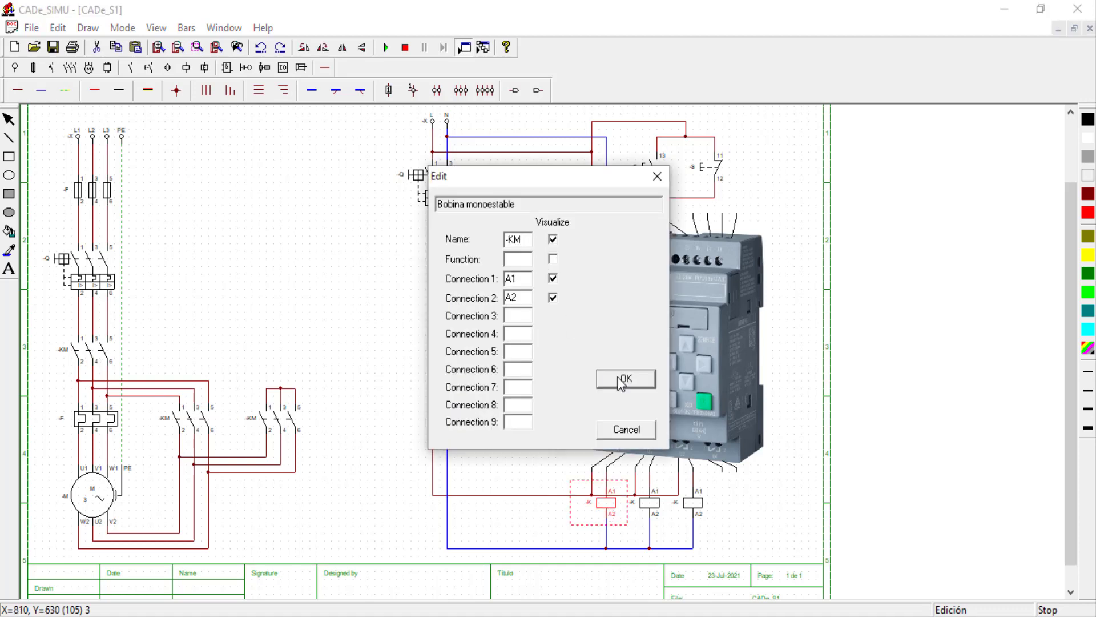
pyautogui.click(621, 383)
pyautogui.doubleClick(193, 420)
pyautogui.press('BackSpace')
pyautogui.write('D')
pyautogui.click(623, 380)
pyautogui.doubleClick(651, 504)
pyautogui.write('D')
pyautogui.click(624, 381)
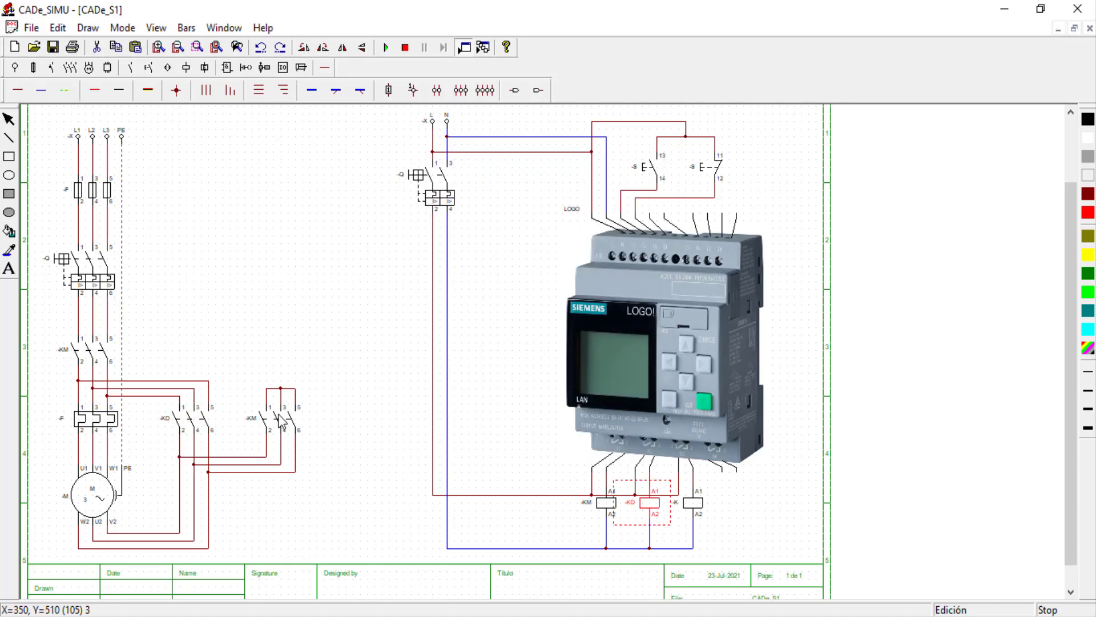
# - Name the bridged power contactor and the third coil -KS
pyautogui.doubleClick(281, 422)
pyautogui.press('BackSpace')
pyautogui.write('S')
pyautogui.click(623, 379)
pyautogui.doubleClick(693, 503)
pyautogui.write('S')
pyautogui.click(623, 379)
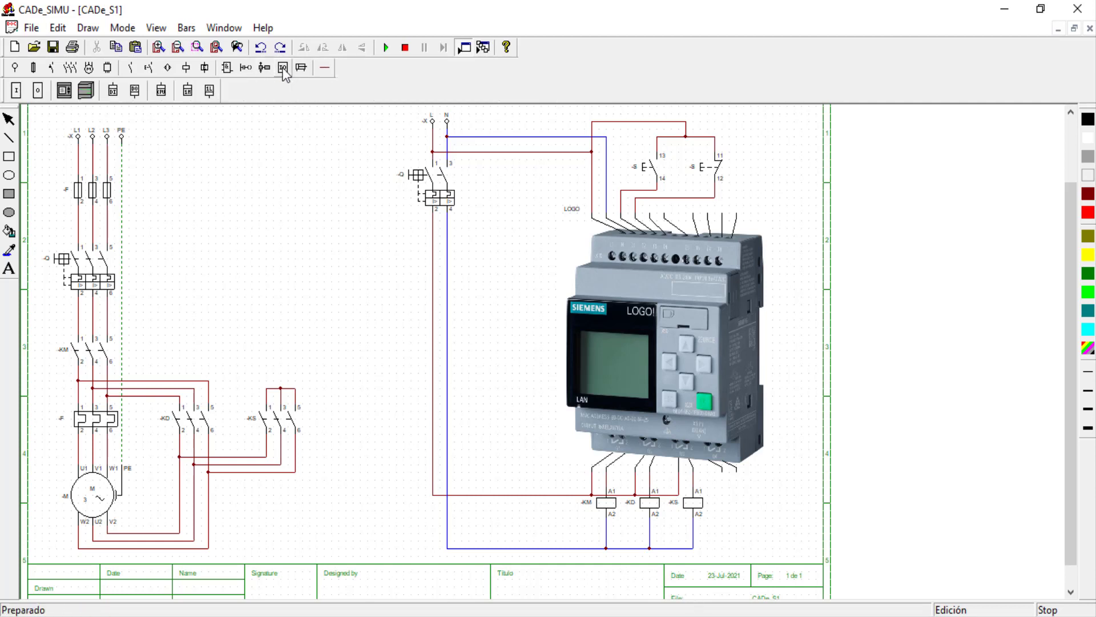
# - Place ladder-logic positive and negative supplies above the contactors and draw a vertical rail down from each
pyautogui.click(227, 68)
pyautogui.click(246, 68)
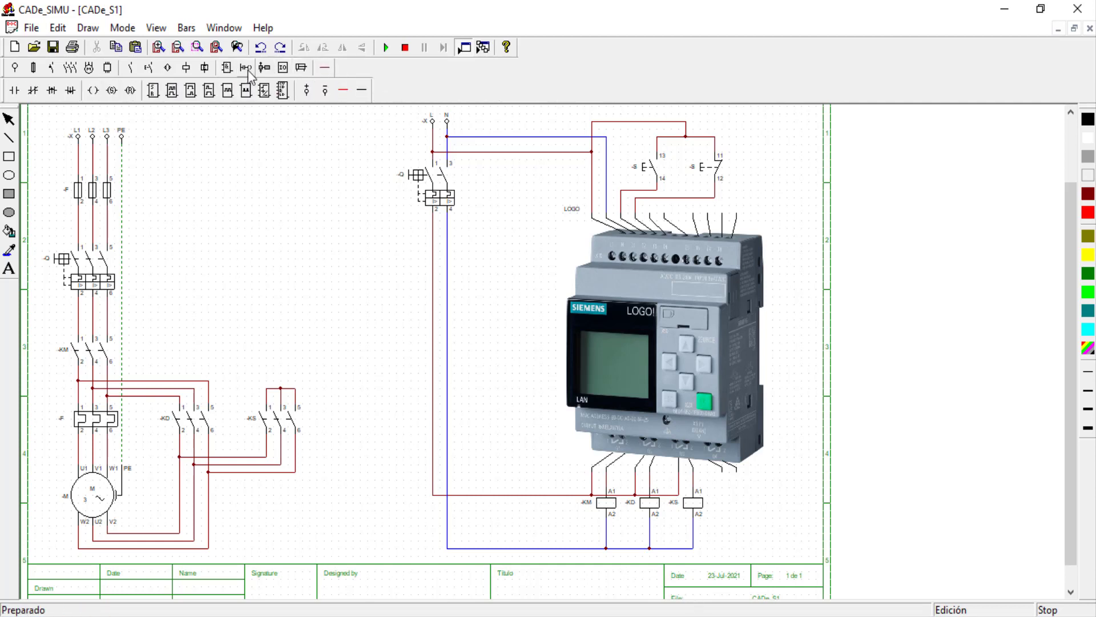
pyautogui.click(306, 90)
pyautogui.click(171, 146)
pyautogui.click(325, 90)
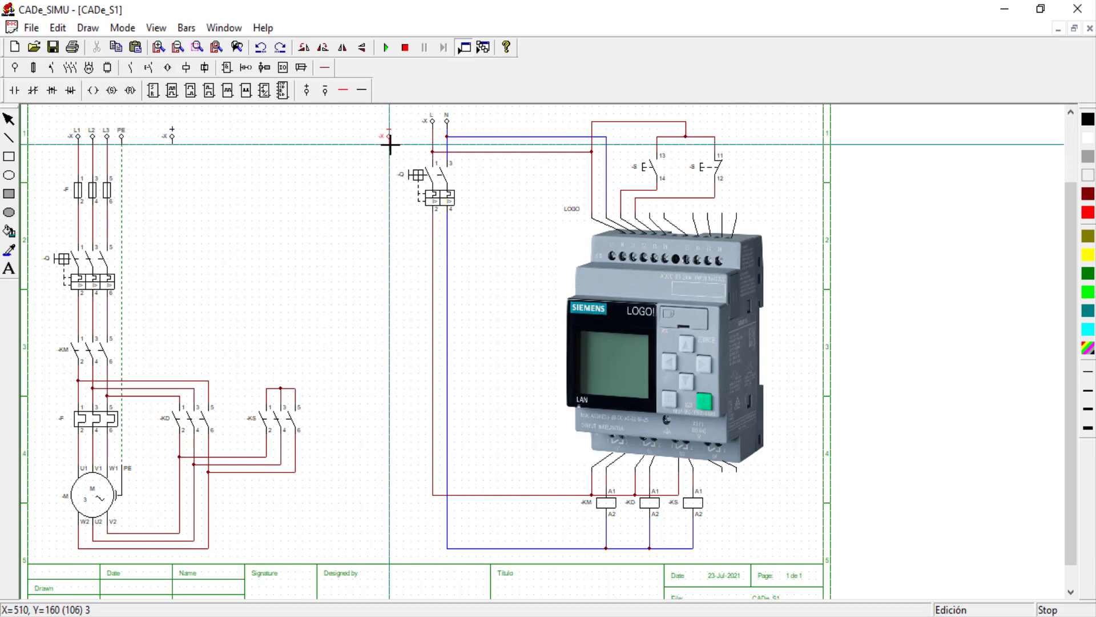
pyautogui.click(389, 145)
pyautogui.click(343, 90)
pyautogui.moveTo(172, 144); pyautogui.dragTo(162, 352)
pyautogui.moveTo(390, 144); pyautogui.dragTo(379, 371)
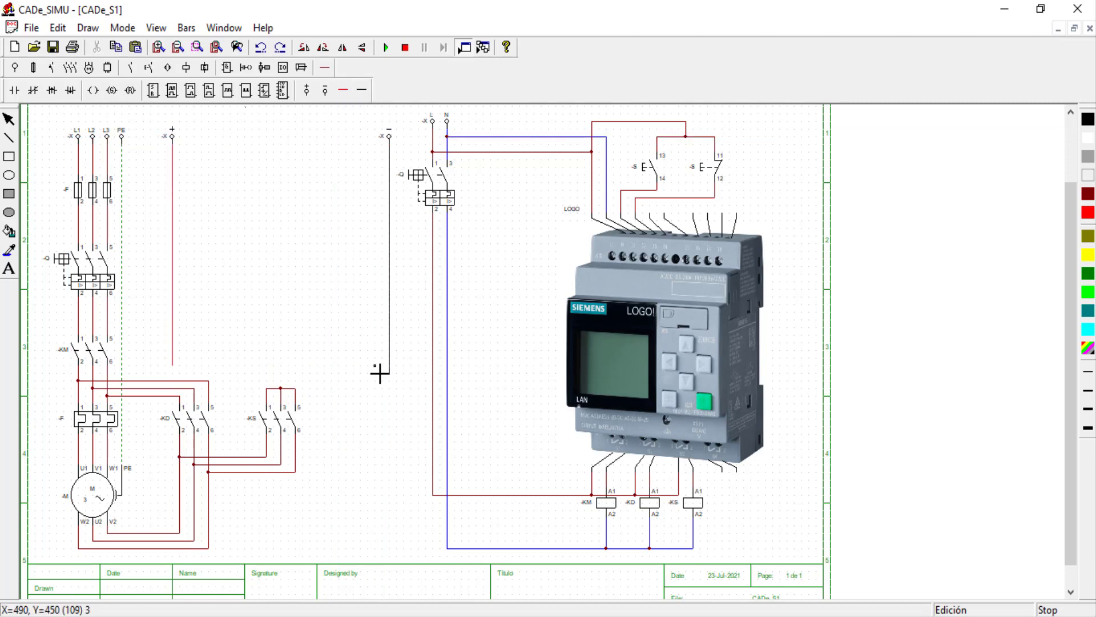
# - Place an NC contact and two stacked NO contacts for the first rung, and an NO and NC contact for each of two lower rungs
pyautogui.click(33, 91)
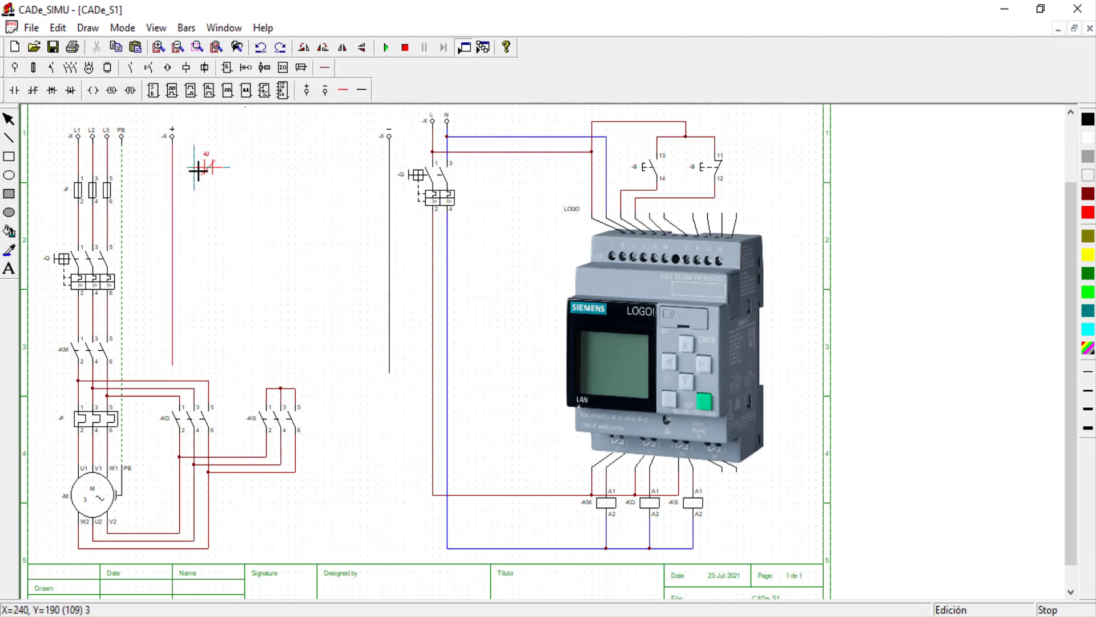
pyautogui.click(197, 169)
pyautogui.click(15, 91)
pyautogui.click(263, 170)
pyautogui.click(263, 209)
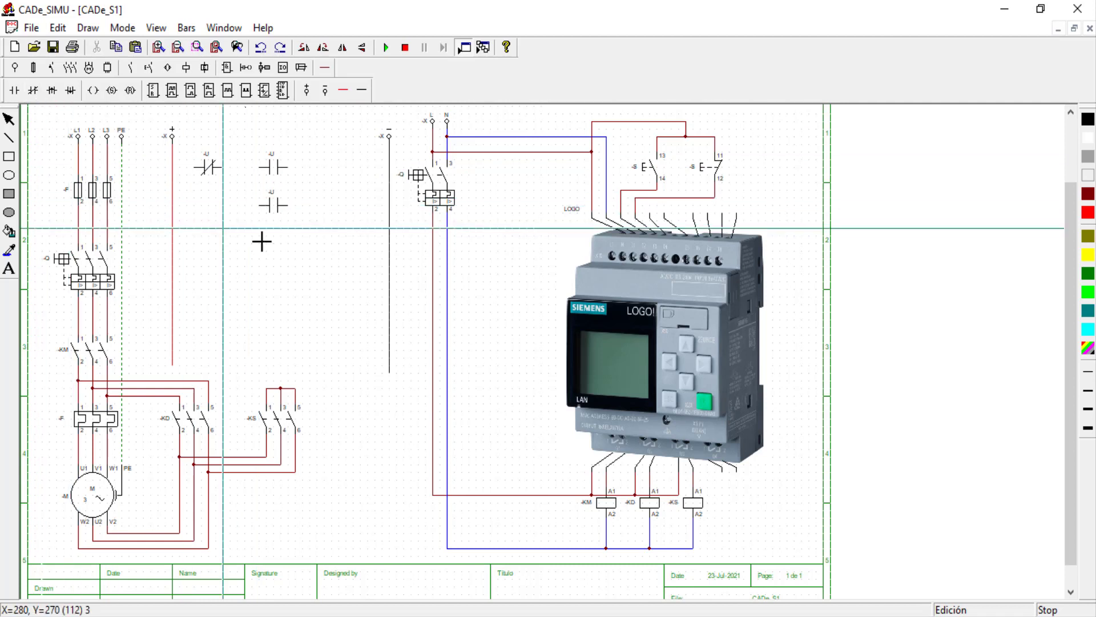
pyautogui.click(318, 298)
pyautogui.click(318, 359)
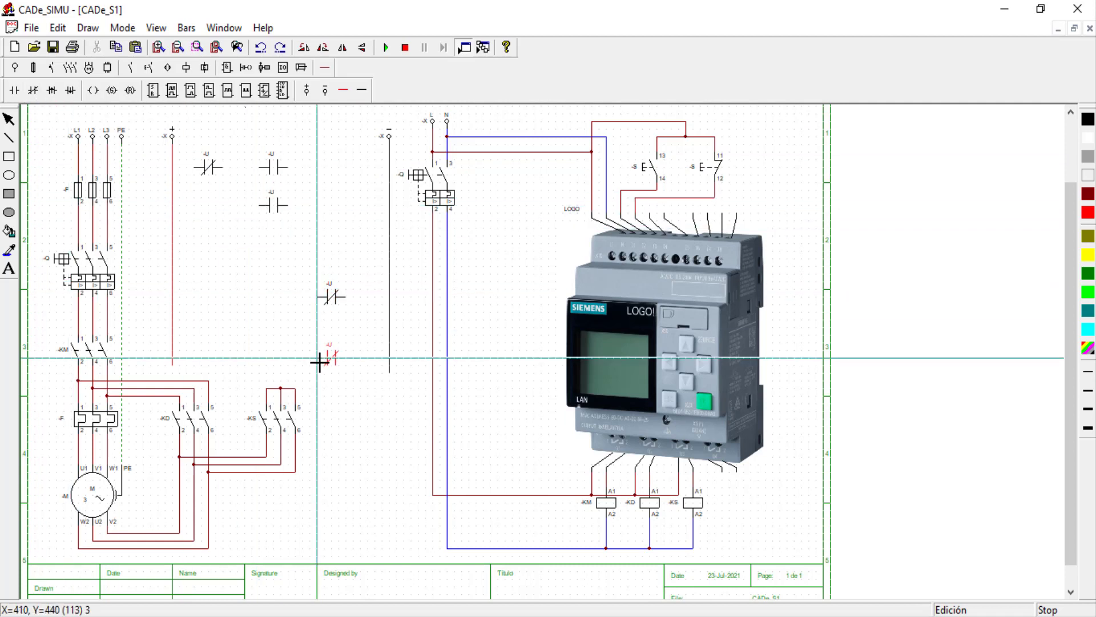
pyautogui.click(220, 298)
pyautogui.click(219, 359)
# - Place an output coil at the negative-rail end of each of the three rungs
pyautogui.click(93, 91)
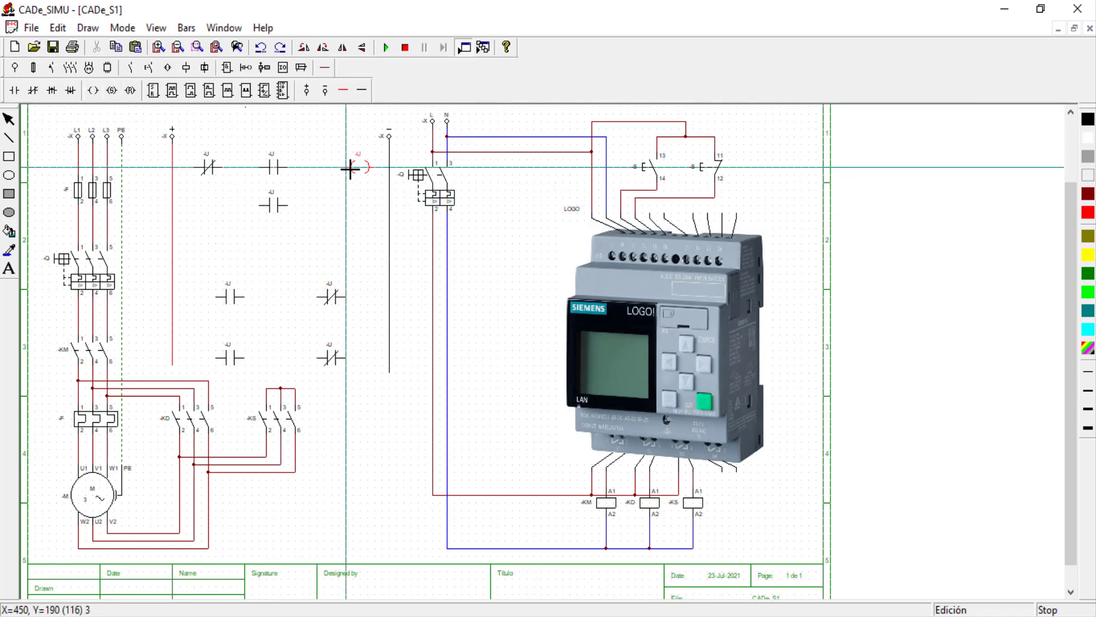
pyautogui.click(349, 169)
pyautogui.click(349, 298)
pyautogui.click(350, 359)
pyautogui.press('Escape')
# - Move the two lower NC contacts away from their coils and wire all three rungs between the rails, with the stacked NO contacts in parallel
pyautogui.moveTo(331, 294); pyautogui.dragTo(317, 294)
pyautogui.moveTo(331, 356); pyautogui.dragTo(317, 357)
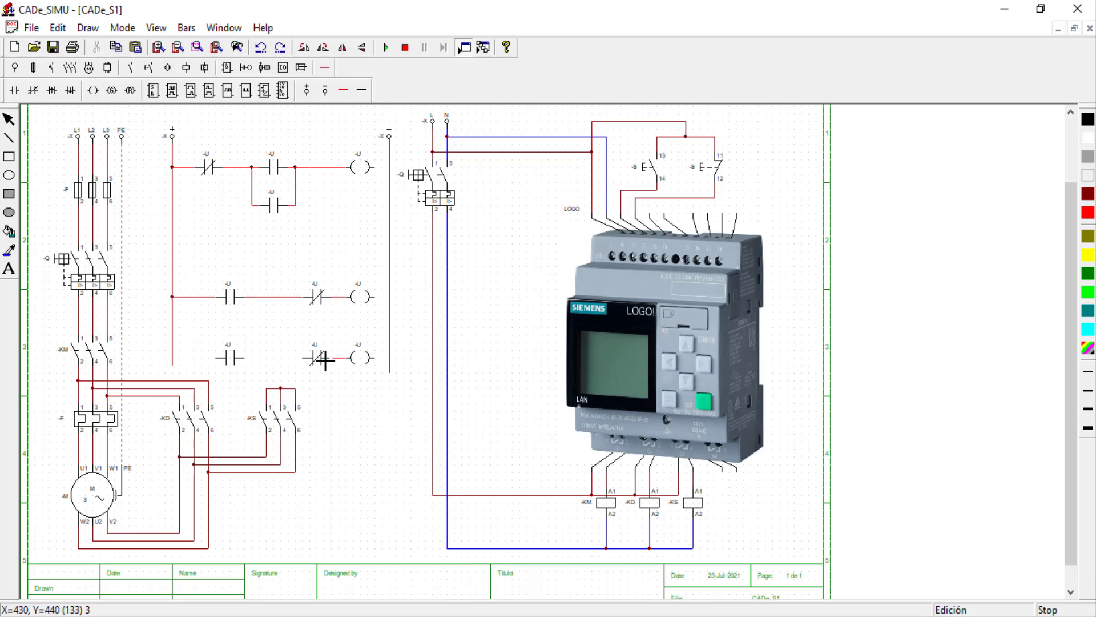
pyautogui.moveTo(305, 358); pyautogui.dragTo(235, 358)
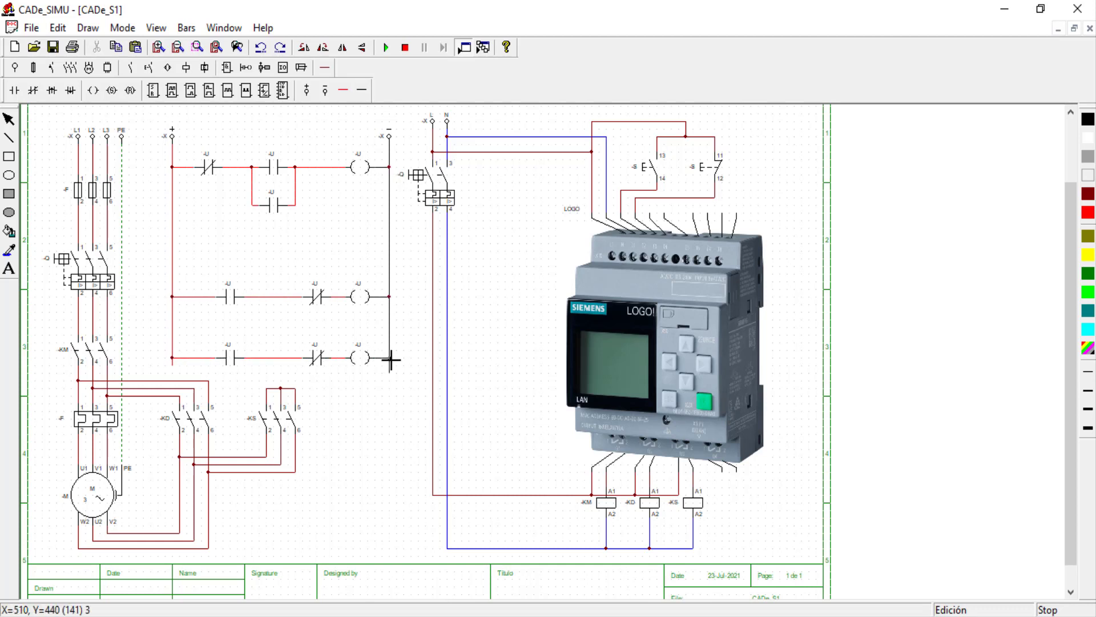
# - Name the three rung output coils Q1, Q2 and Q3 from the first rung down
pyautogui.doubleClick(364, 170)
pyautogui.write('Q1')
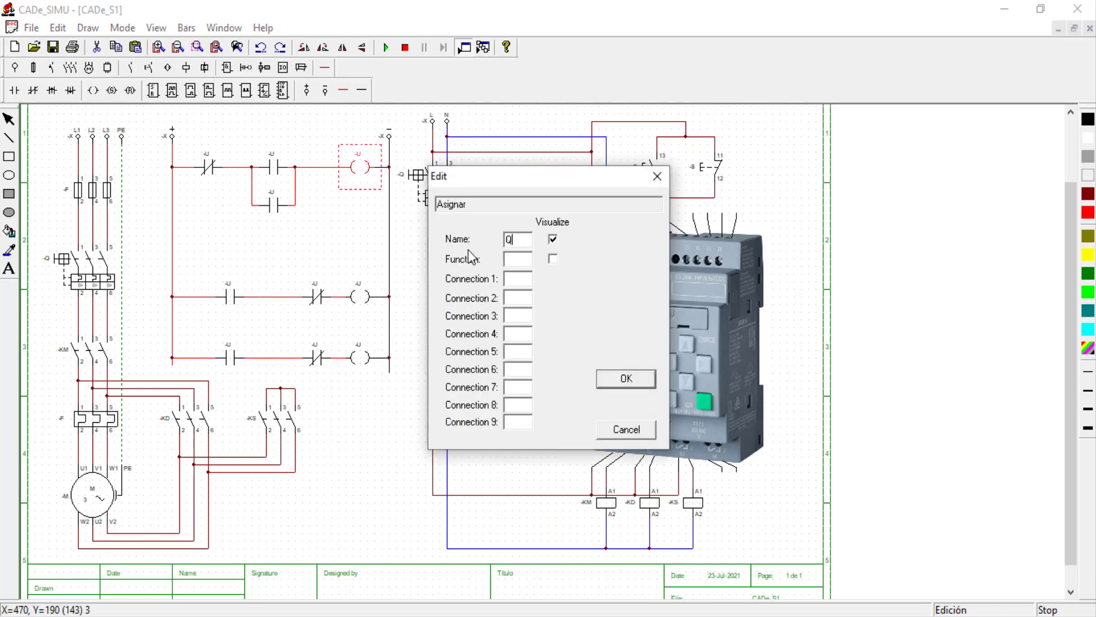
pyautogui.click(626, 379)
pyautogui.doubleClick(365, 296)
pyautogui.write('Q2')
pyautogui.click(627, 379)
pyautogui.doubleClick(359, 358)
pyautogui.write('Q3')
pyautogui.click(627, 380)
# - Name the first rung's NC contact START
pyautogui.click(208, 169)
pyautogui.doubleClick(209, 169)
pyautogui.write('START')
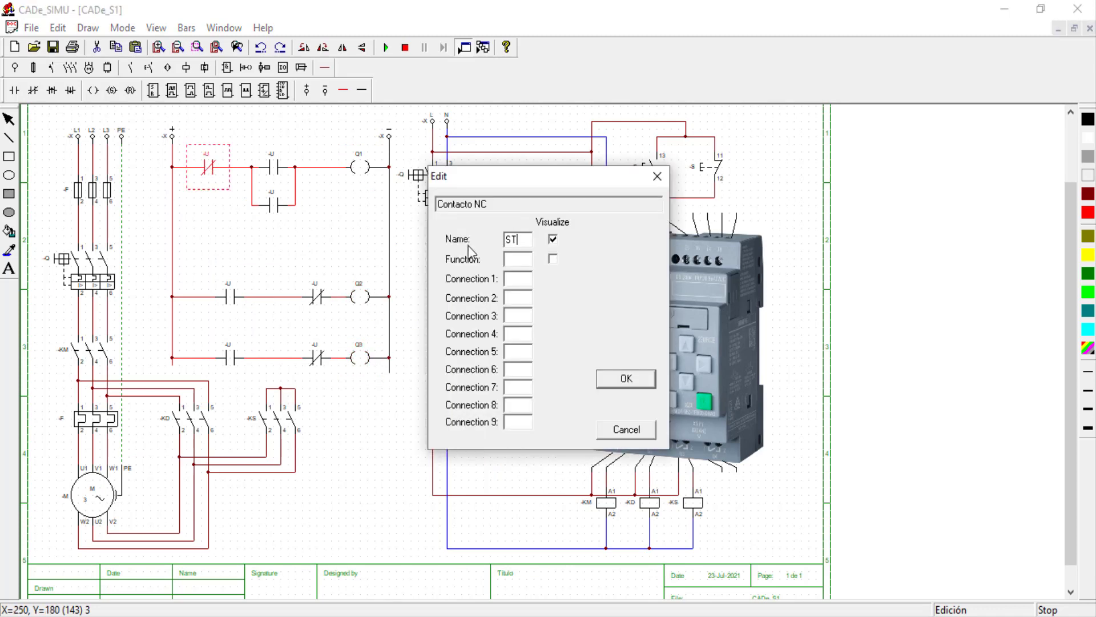
pyautogui.click(626, 379)
# - Name the normally open pushbutton above the LOGO module START
pyautogui.doubleClick(651, 167)
pyautogui.write('START')
pyautogui.click(626, 379)
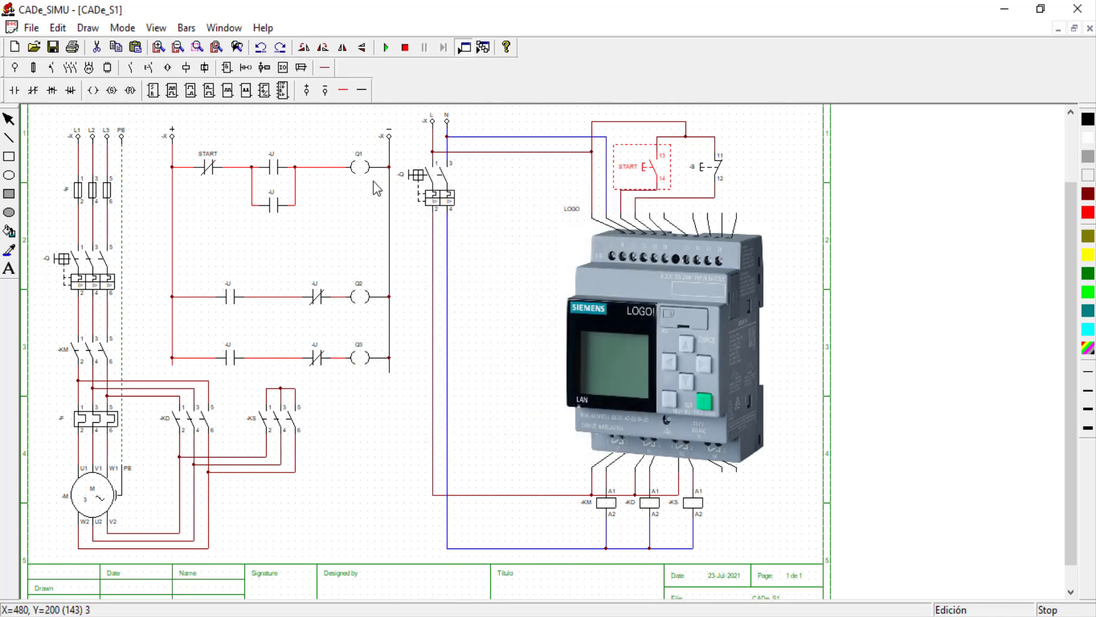
# - Name the first rung's NC contact and the normally closed pushbutton STOP
pyautogui.doubleClick(208, 169)
pyautogui.write('STOP')
pyautogui.click(626, 379)
pyautogui.doubleClick(704, 167)
pyautogui.write('STOP')
pyautogui.click(626, 379)
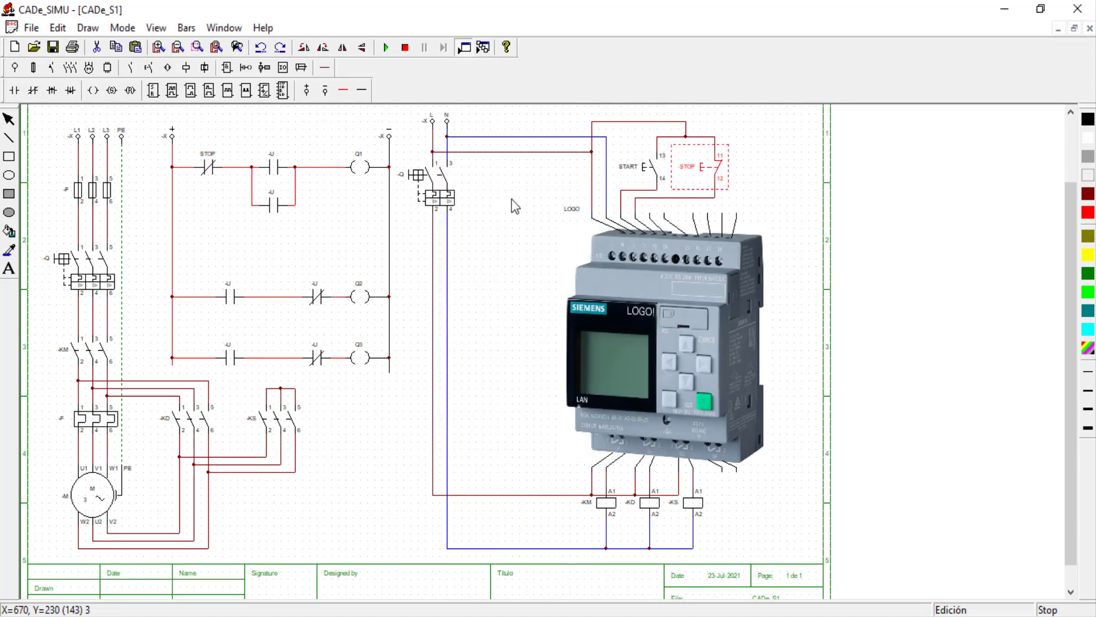
# - Name the first rung's NO contact START and the NO contact in parallel with it -KM
pyautogui.doubleClick(273, 166)
pyautogui.write('START')
pyautogui.click(626, 379)
pyautogui.click(274, 209)
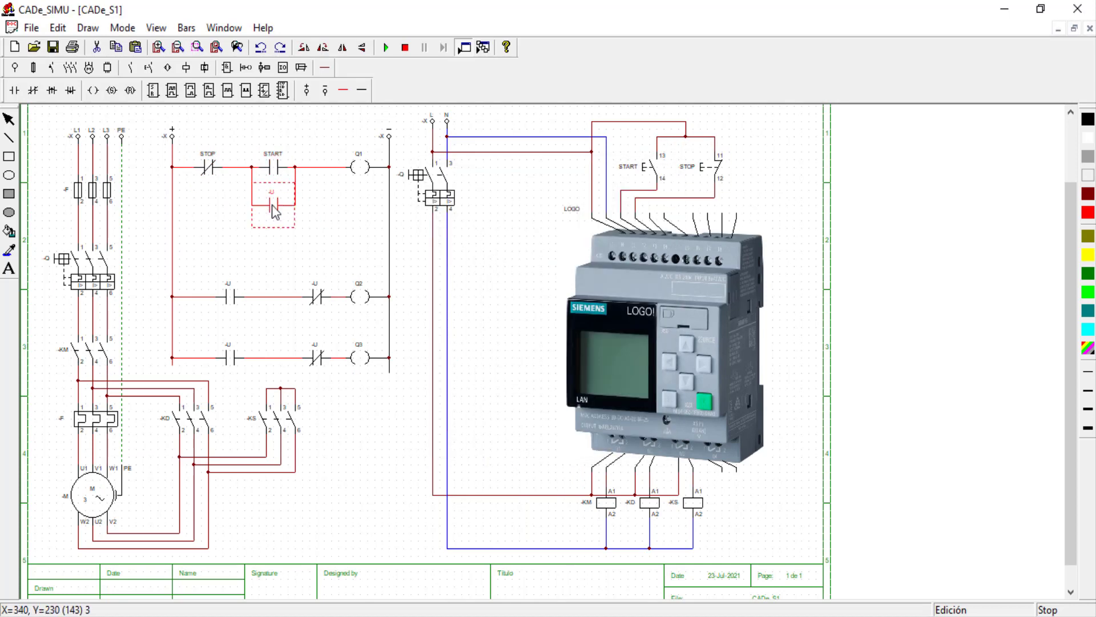
pyautogui.doubleClick(274, 209)
pyautogui.write('KM')
pyautogui.click(625, 379)
pyautogui.click(492, 255)
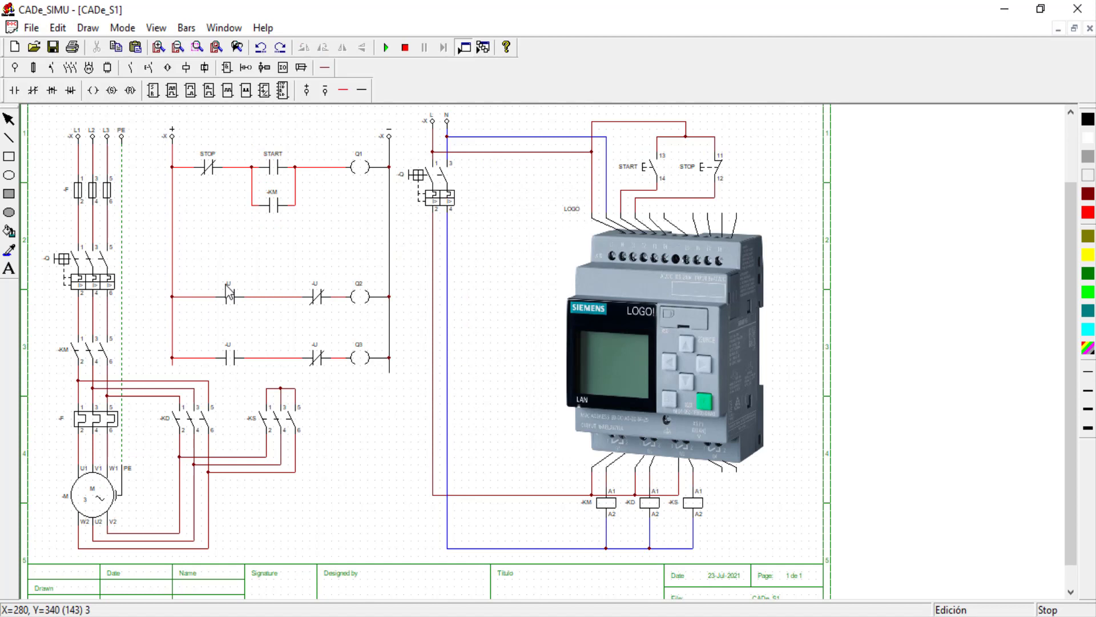
# - Place a timer block and an NO contact between the first two rungs and wire them in series to the positive rail
pyautogui.click(210, 92)
pyautogui.click(274, 247)
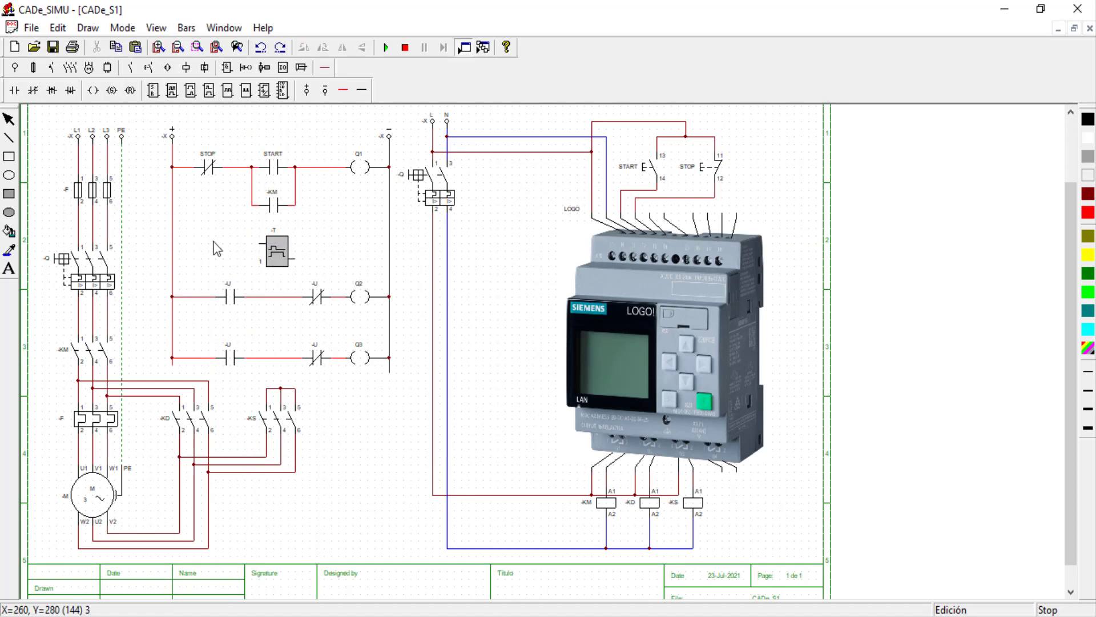
pyautogui.click(14, 90)
pyautogui.click(215, 244)
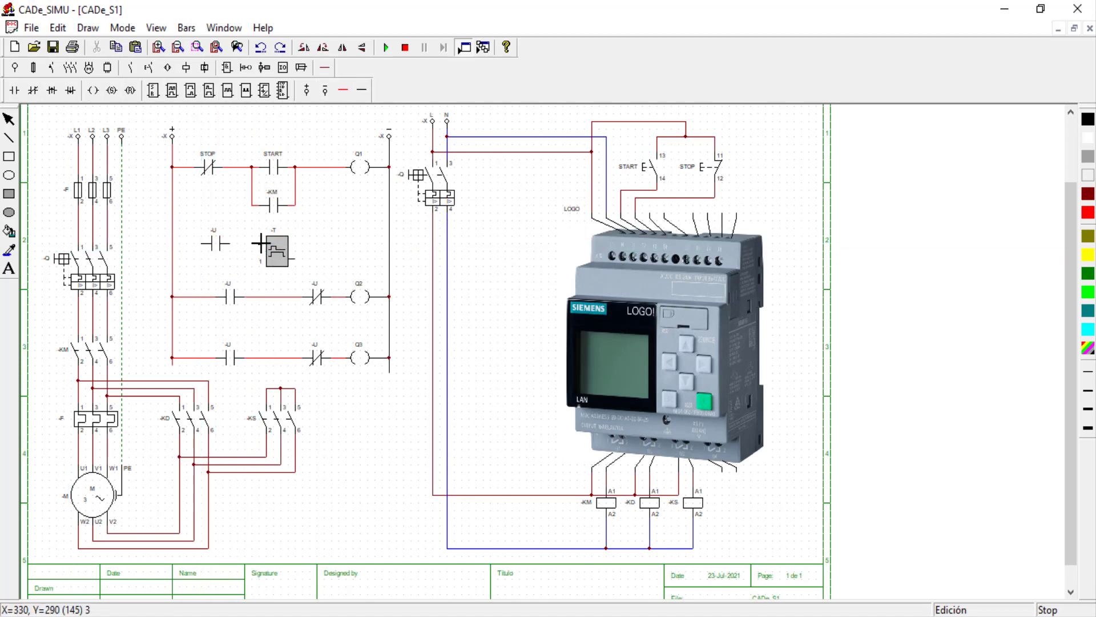
# - Name the NO contact ahead of the timer Q1 and set the timer's time to 5
pyautogui.doubleClick(215, 249)
pyautogui.write('Q')
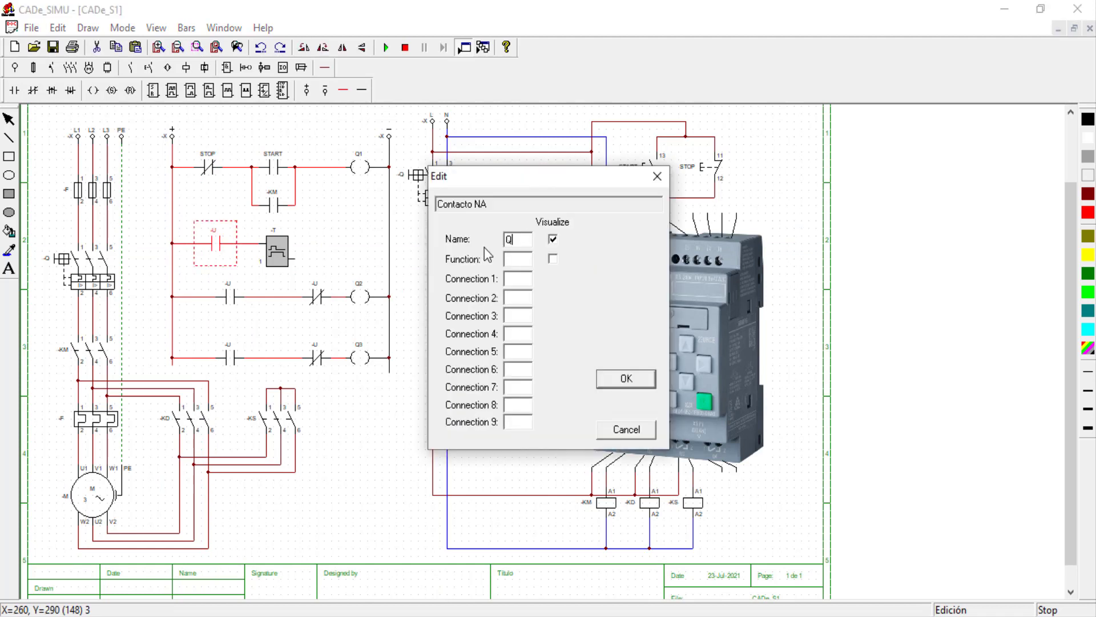
pyautogui.write('1')
pyautogui.press('Return')
pyautogui.doubleClick(284, 254)
pyautogui.press('Escape')
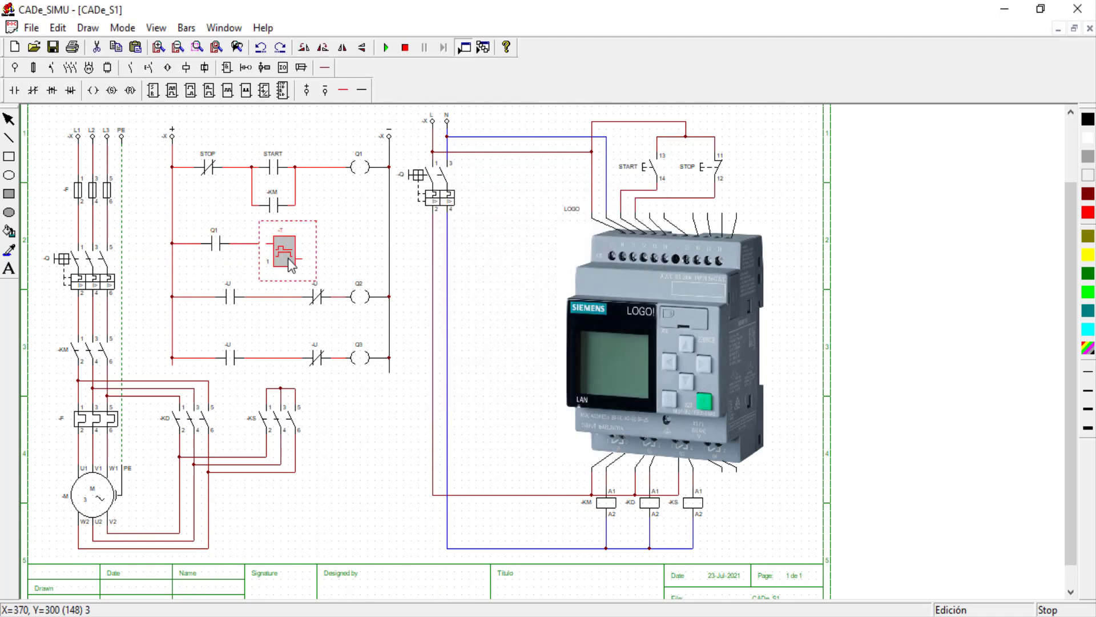
pyautogui.doubleClick(289, 260)
pyautogui.click(623, 373)
# - Name the NO contact in the Q2 coil's rung -T
pyautogui.doubleClick(229, 297)
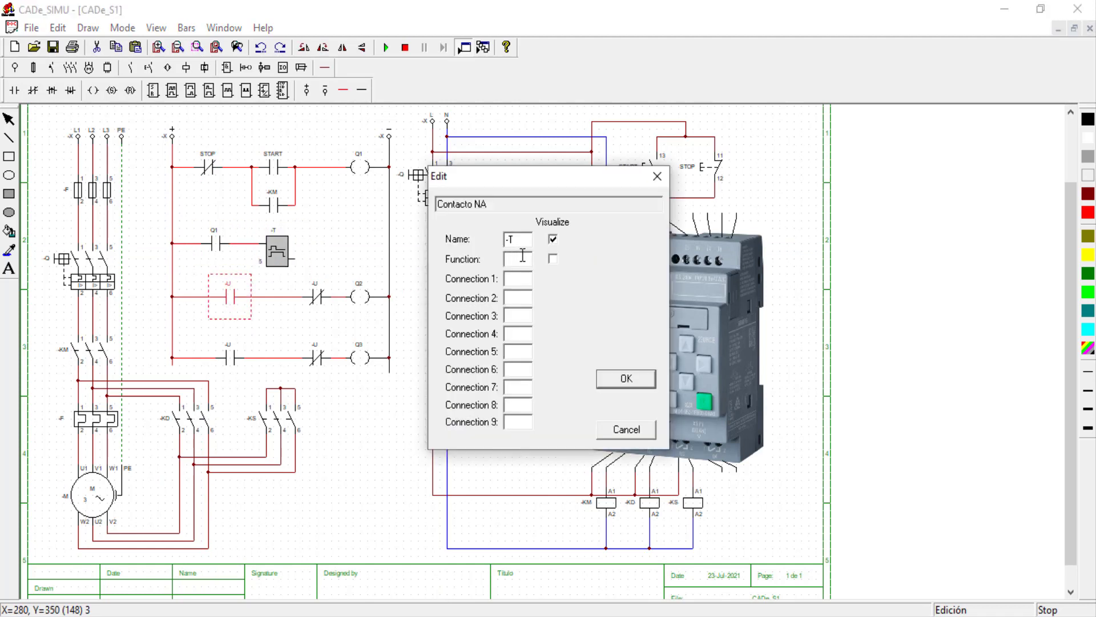
pyautogui.write('T')
pyautogui.press('Return')
# - Replace the NO contact in the Q3 coil's rung with an NC contact named -T
pyautogui.click(231, 358)
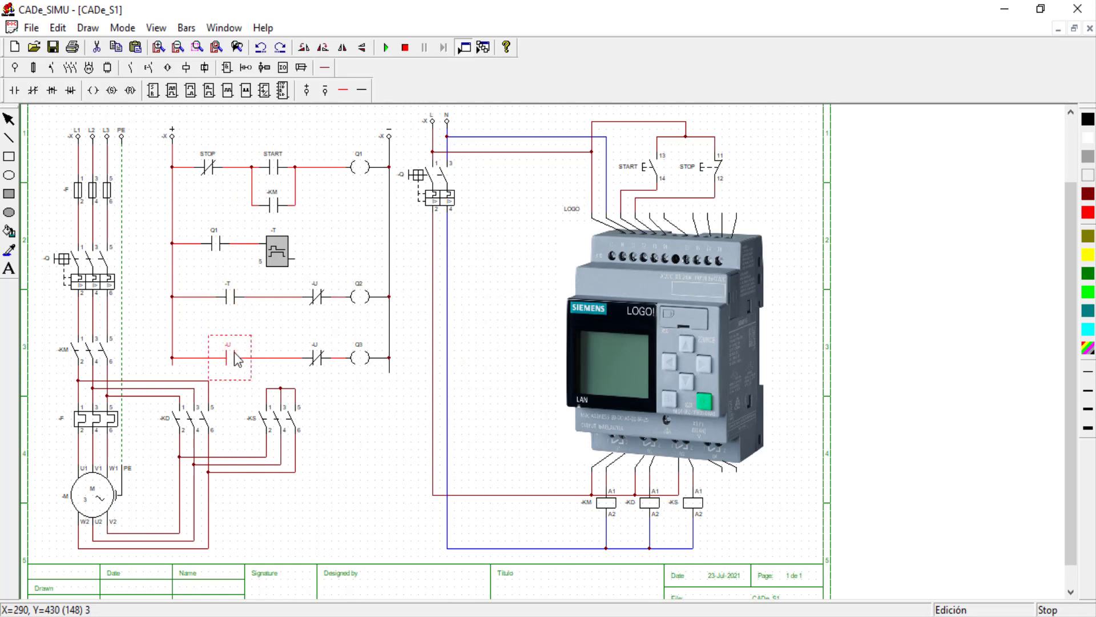
pyautogui.click(33, 90)
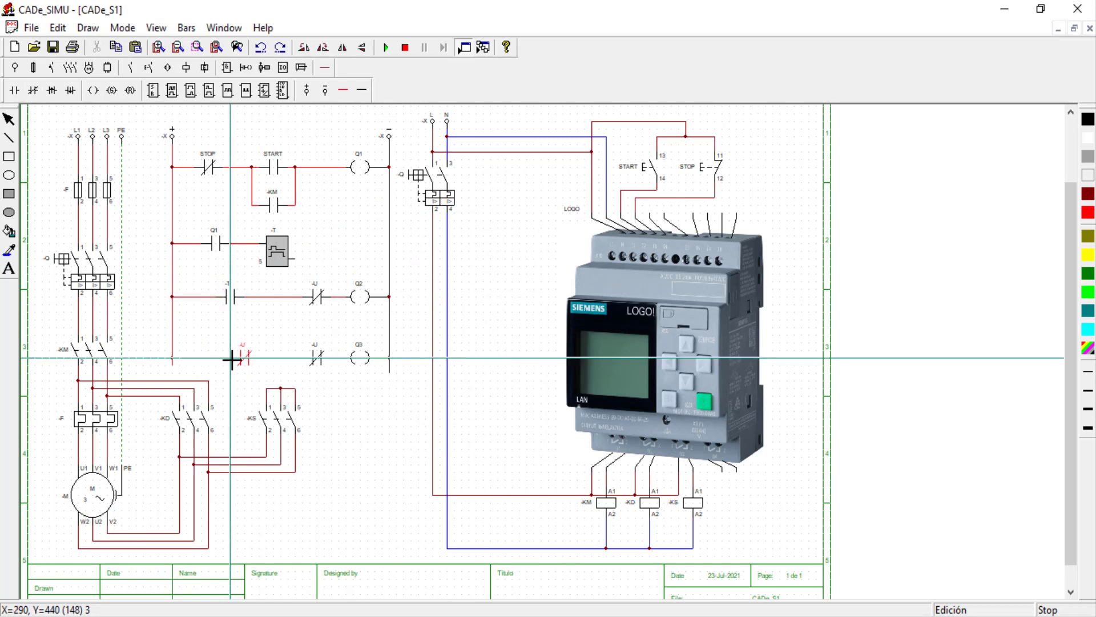
pyautogui.click(231, 359)
pyautogui.rightClick(233, 388)
pyautogui.doubleClick(231, 358)
pyautogui.click(516, 238)
pyautogui.press('BackSpace')
pyautogui.write('T')
pyautogui.press('Return')
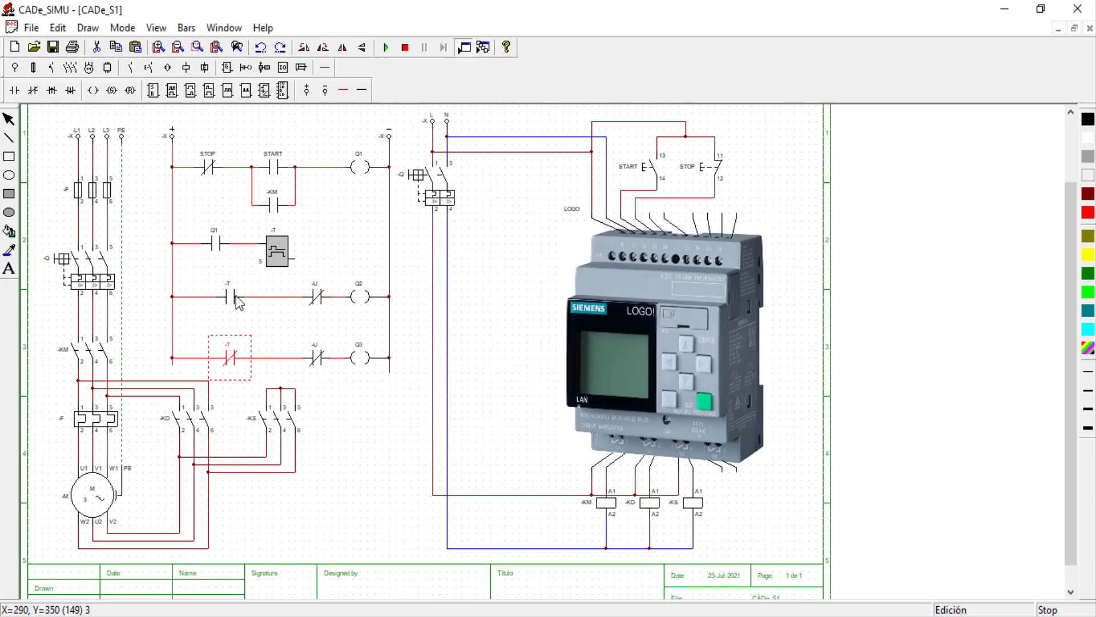
# - Name the interlocking NC contacts Q3 in the Q2 coil's rung and Q2 in the Q3 coil's rung
pyautogui.doubleClick(318, 299)
pyautogui.write('Q3')
pyautogui.press('Return')
pyautogui.doubleClick(317, 358)
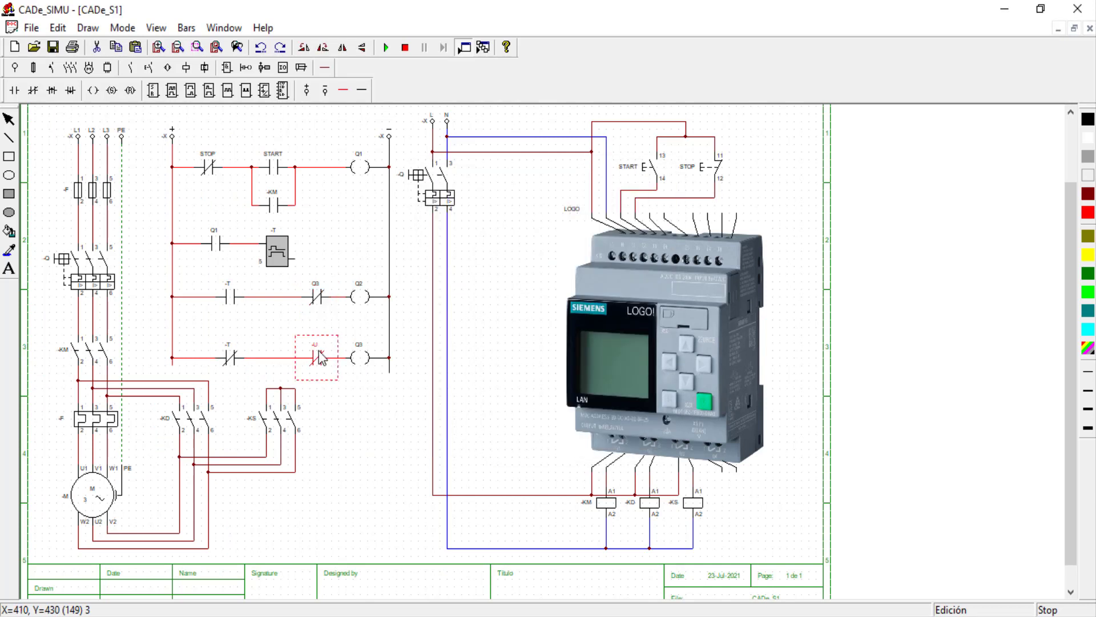
pyautogui.write('Q2')
pyautogui.press('Return')
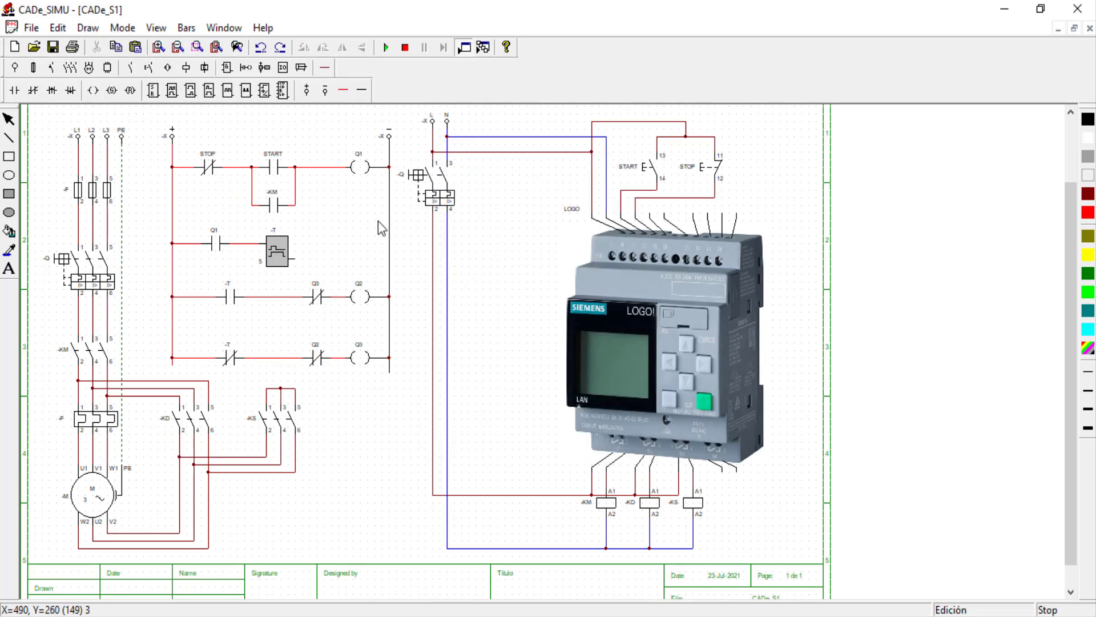
# - Simulate the circuit with both breakers closed, operate START, and end the simulation
pyautogui.click(386, 48)
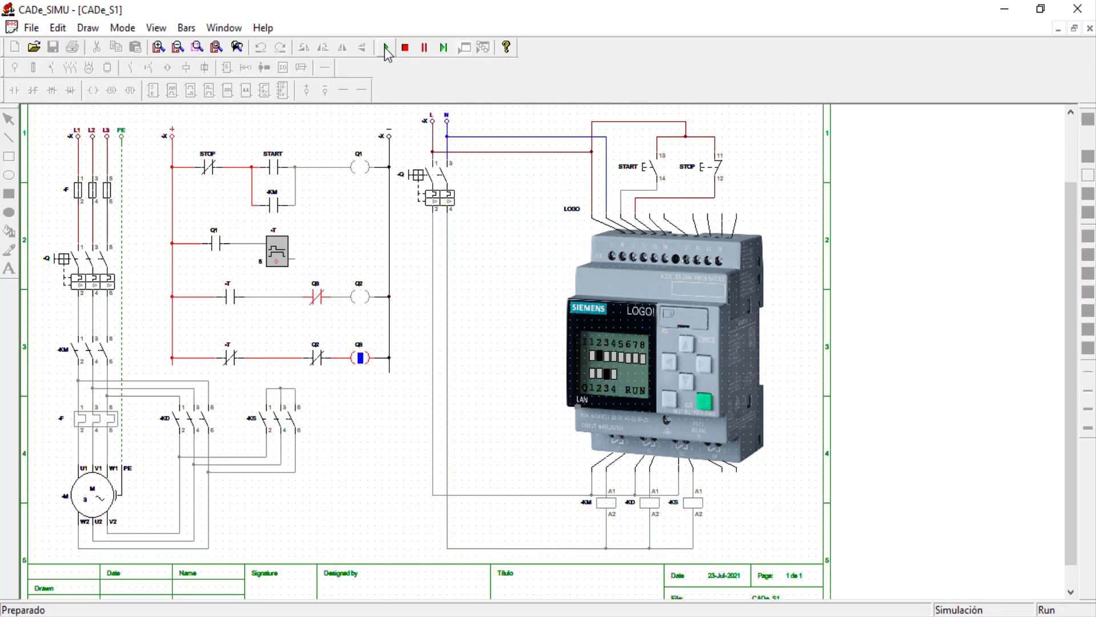
pyautogui.click(94, 276)
pyautogui.click(641, 175)
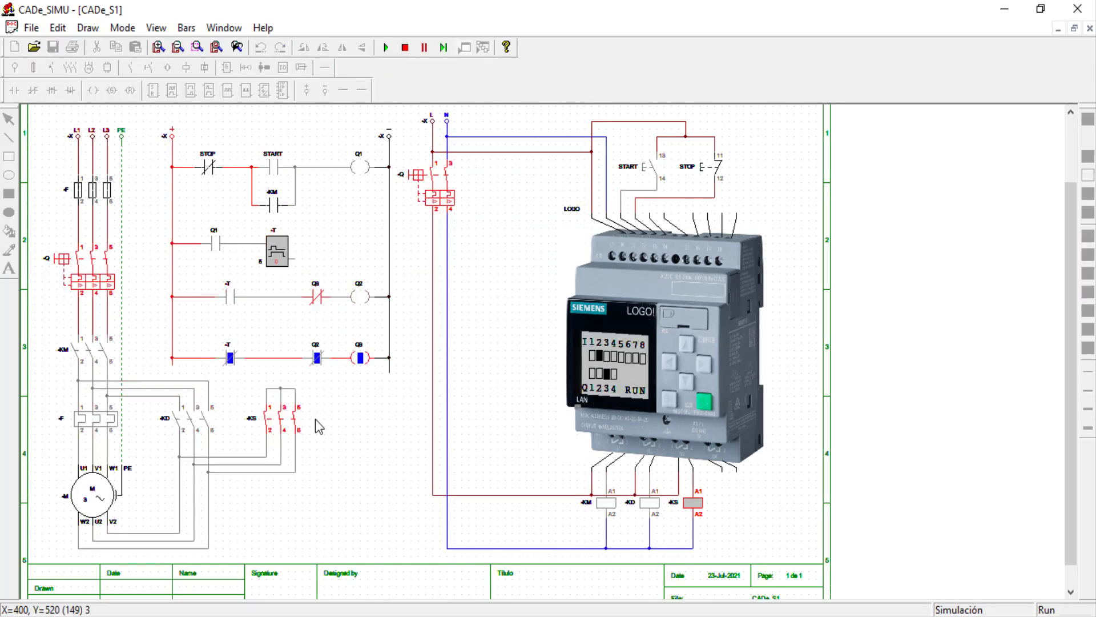
pyautogui.click(645, 167)
pyautogui.click(405, 48)
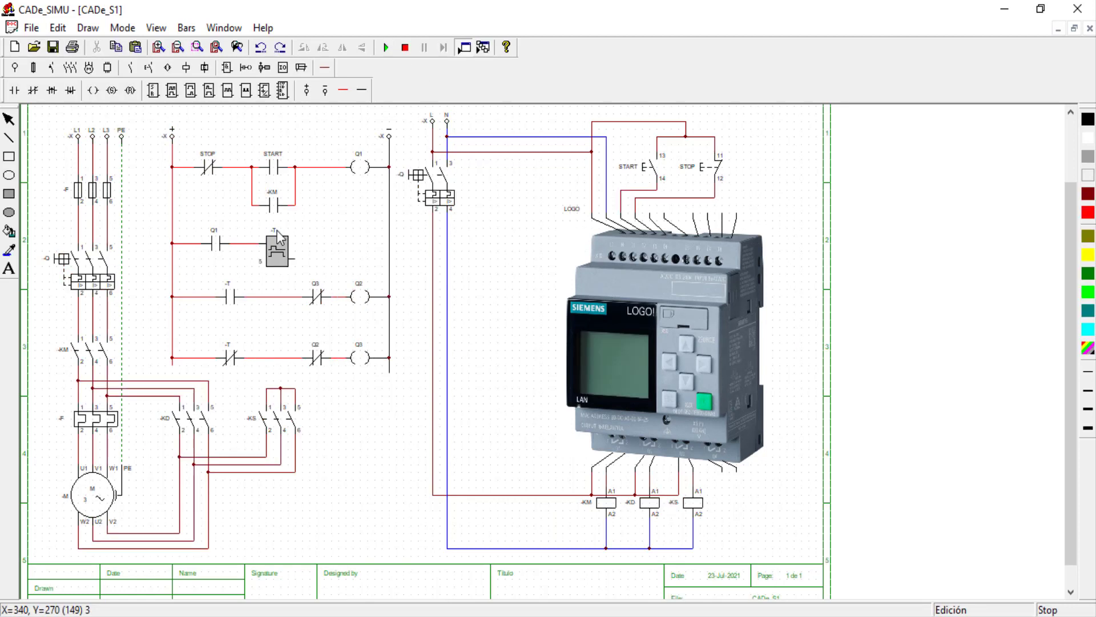
# - Rename the contact in parallel with START in the first rung to Q1
pyautogui.doubleClick(273, 206)
pyautogui.write('Q1')
pyautogui.press('Return')
# - Simulate the star-delta start with the Q1 holding contact and test the STOP pushbutton
pyautogui.click(386, 48)
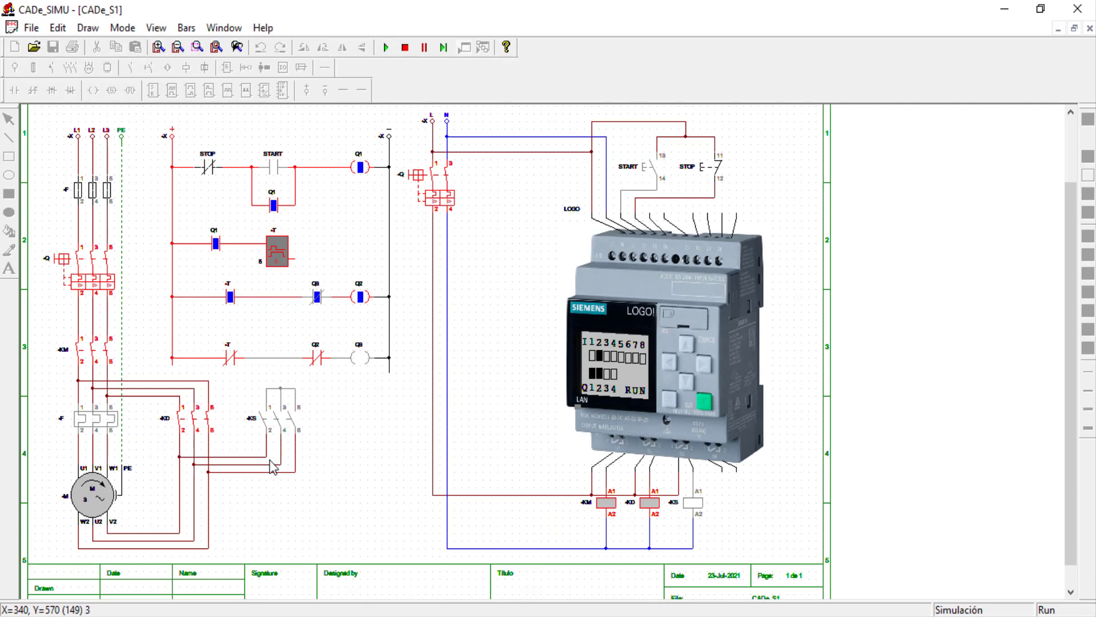
pyautogui.click(404, 48)
pyautogui.click(386, 48)
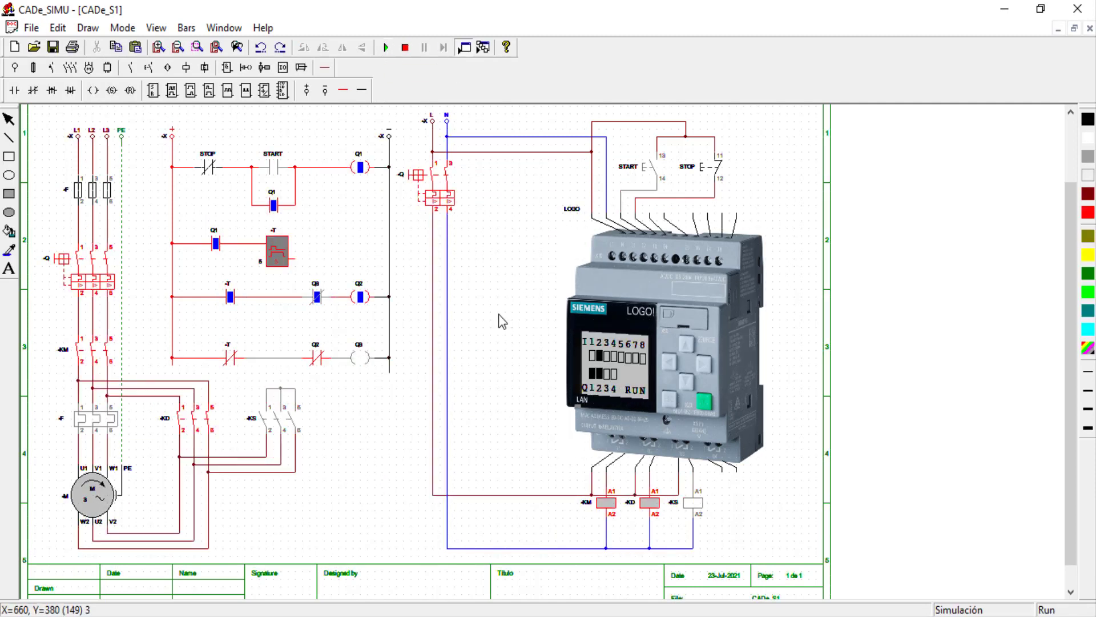
pyautogui.click(708, 171)
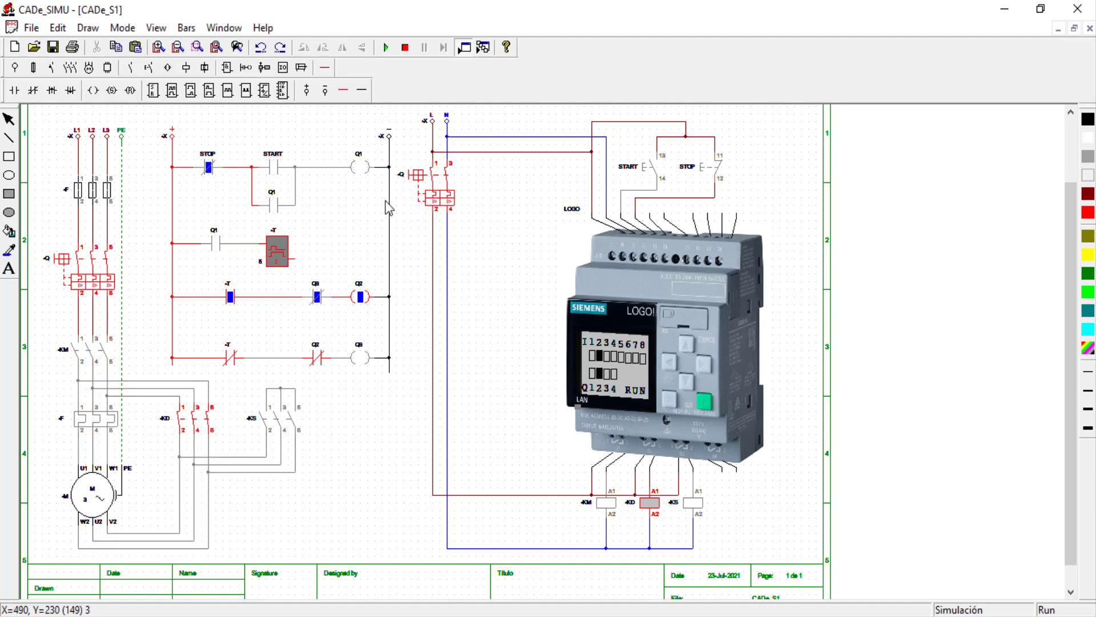
# - Replace the timer block after the Q1 contact with a connection timer and set its time to 5
pyautogui.press('Delete')
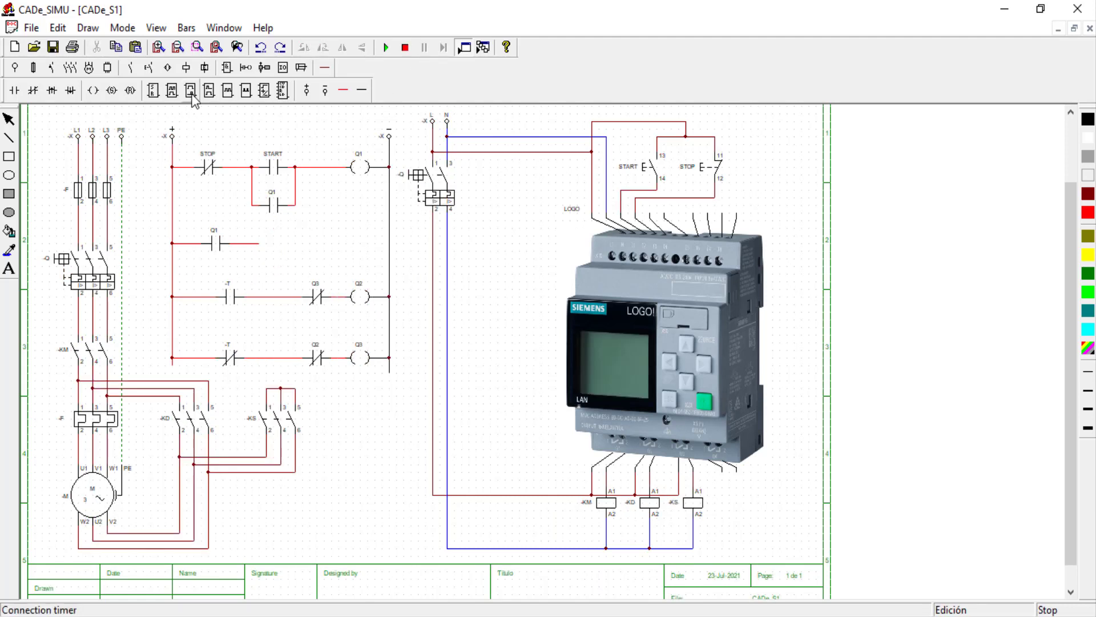
pyautogui.click(191, 91)
pyautogui.click(293, 253)
pyautogui.click(289, 254)
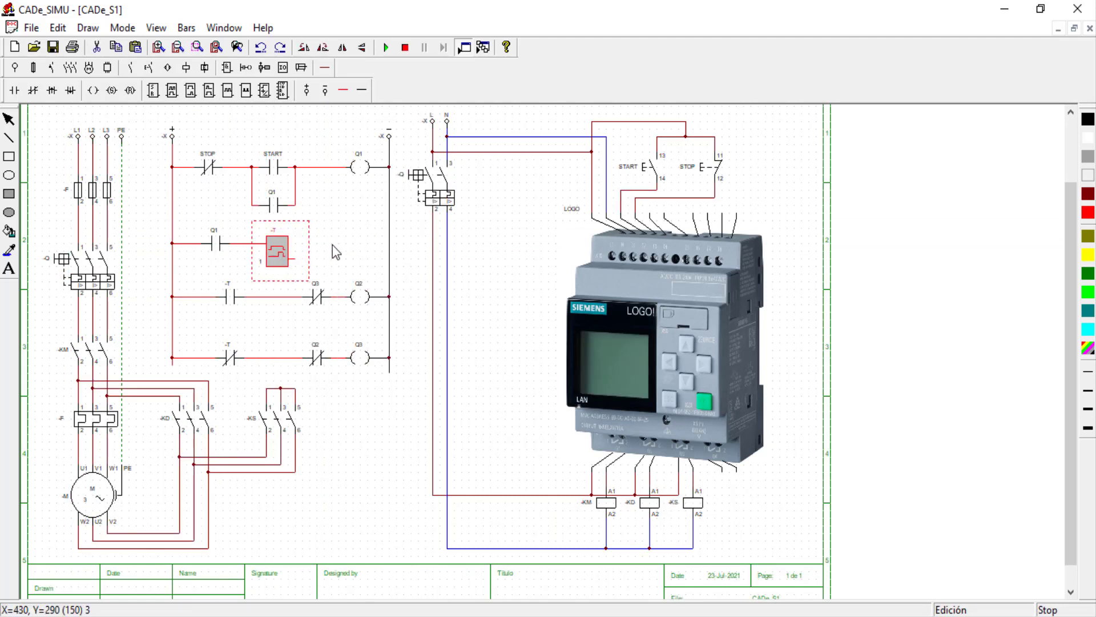
pyautogui.doubleClick(282, 258)
pyautogui.moveTo(464, 383); pyautogui.dragTo(453, 387)
pyautogui.write('5')
pyautogui.press('Return')
# - Simulate the starter with the connection timer, starting, stopping and restarting the motor, then repeat the start in a fresh simulation
pyautogui.click(386, 48)
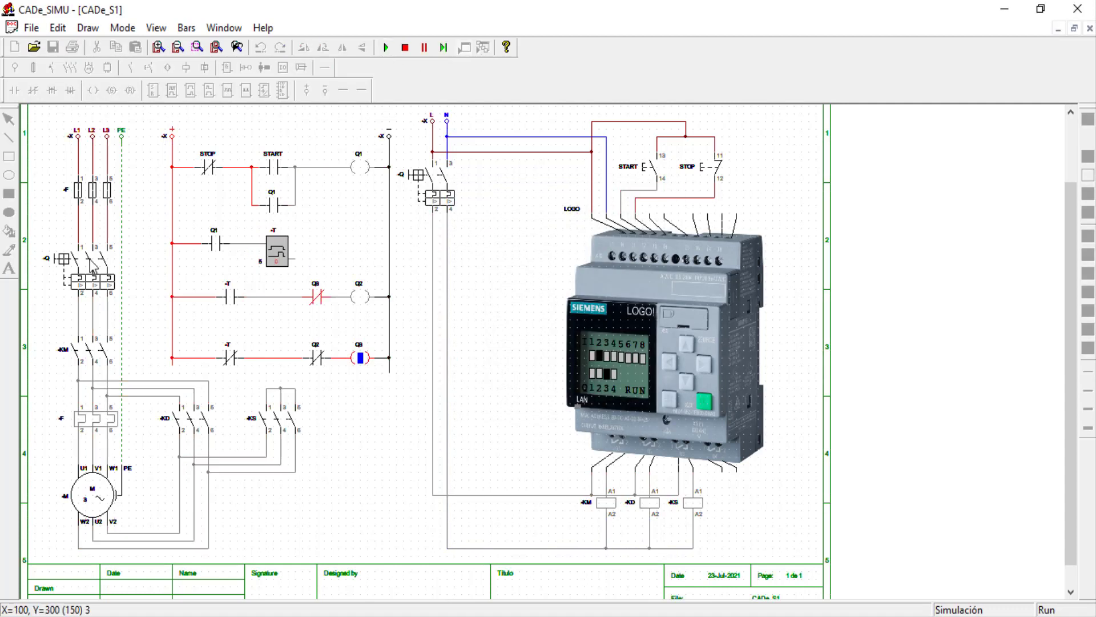
pyautogui.click(649, 169)
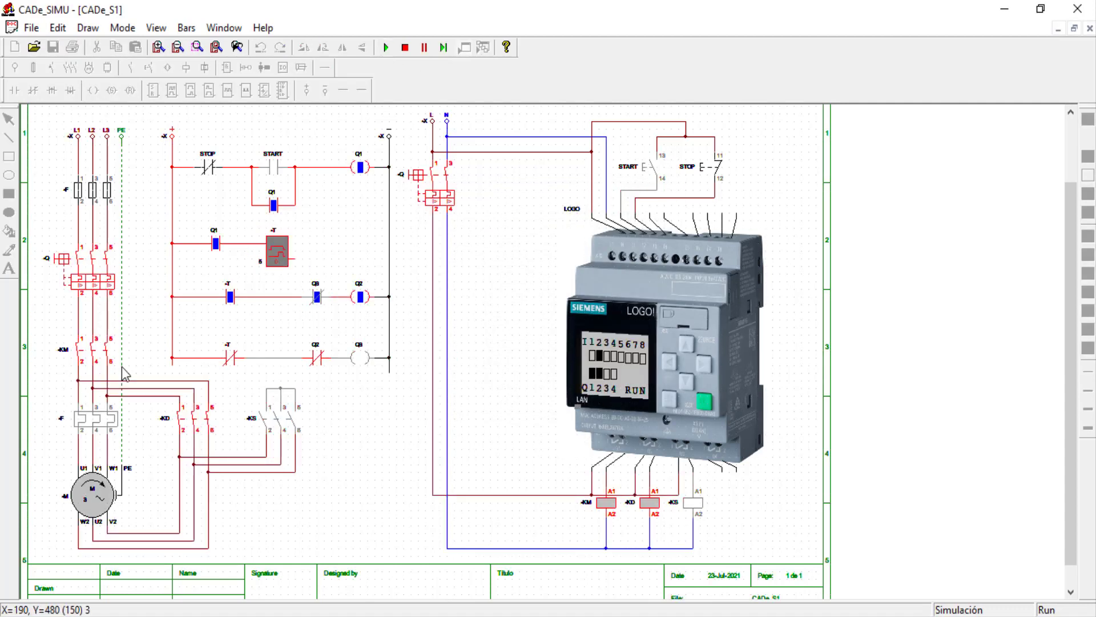
pyautogui.click(698, 166)
pyautogui.click(644, 168)
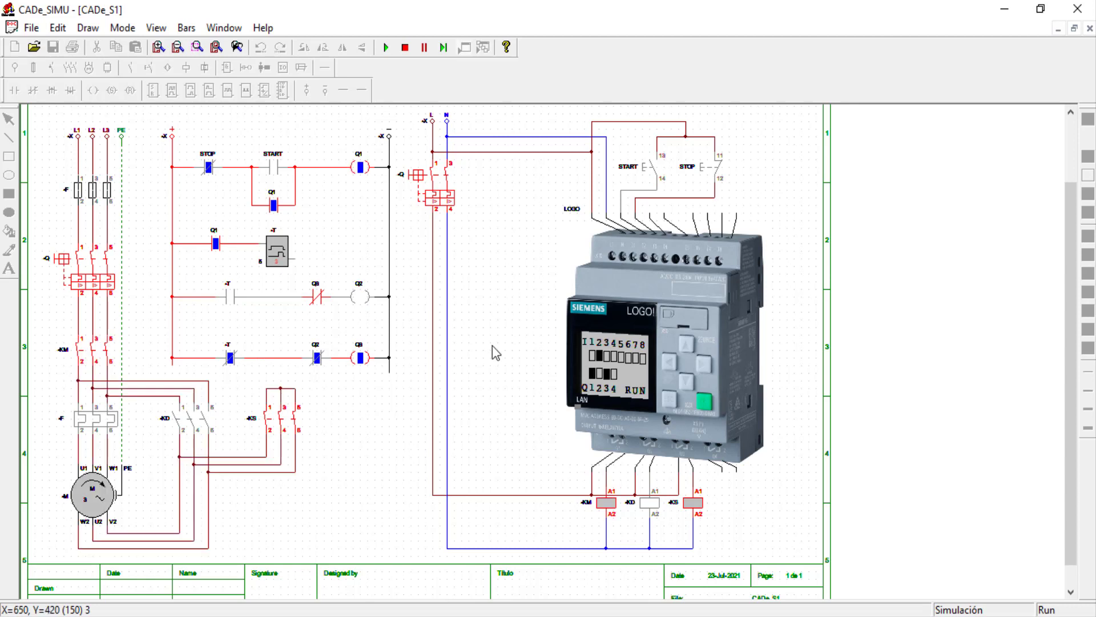
pyautogui.click(404, 48)
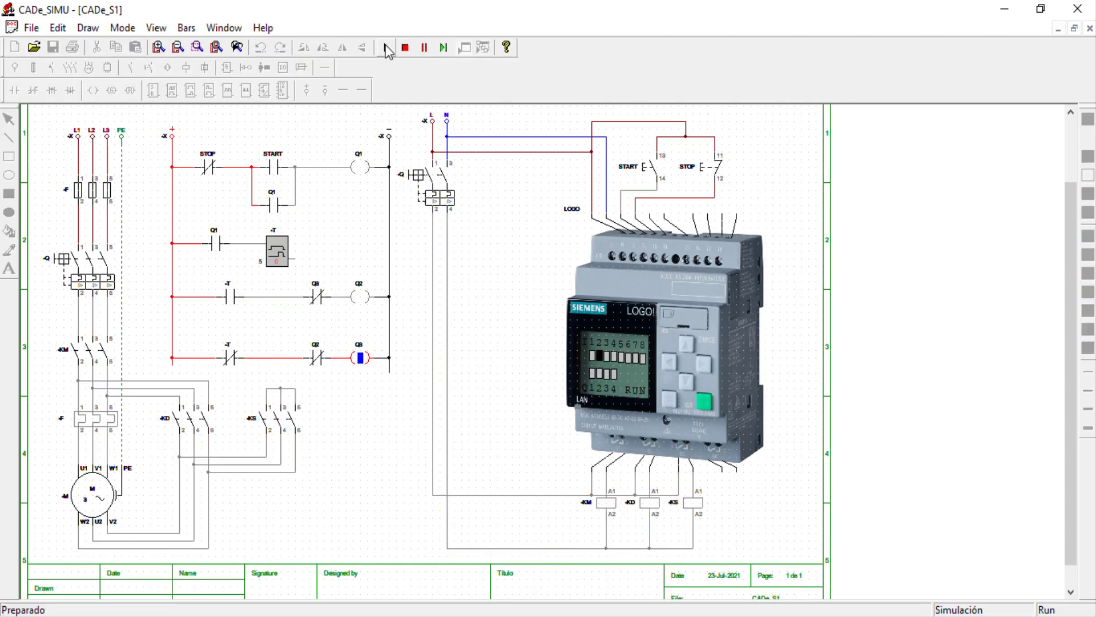
pyautogui.click(647, 172)
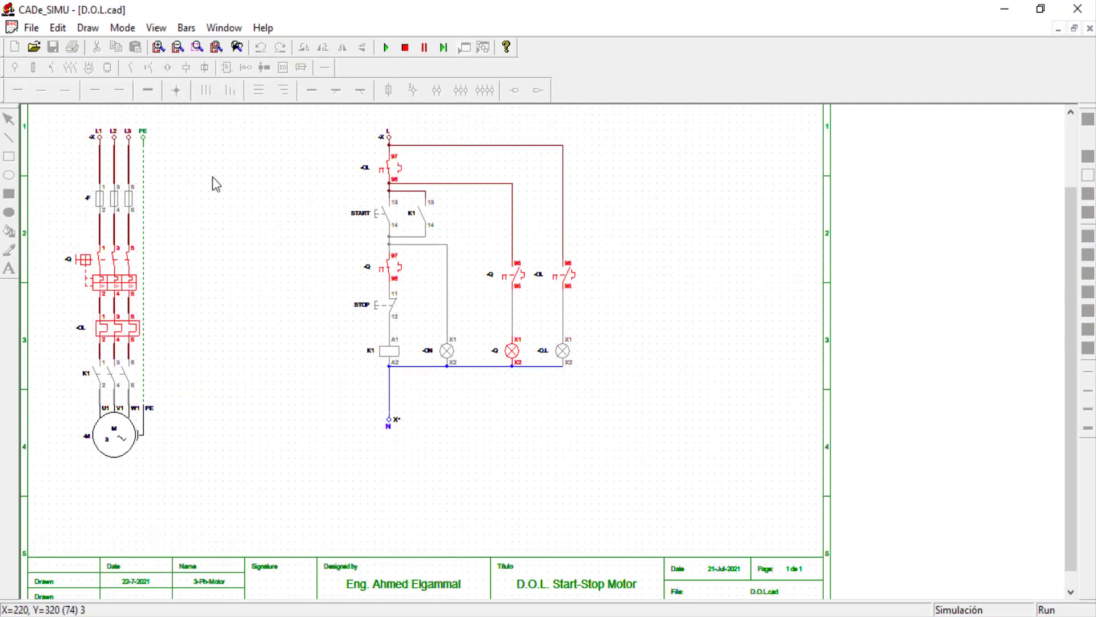
# - In the D.O.L.cad simulation, start the motor, stop it and start it again
pyautogui.click(380, 218)
pyautogui.click(381, 306)
pyautogui.click(379, 214)
# - Trip and reset breaker -Q and overload relay -OL in the D.O.L. circuit, operate START, and end the simulation
pyautogui.click(103, 276)
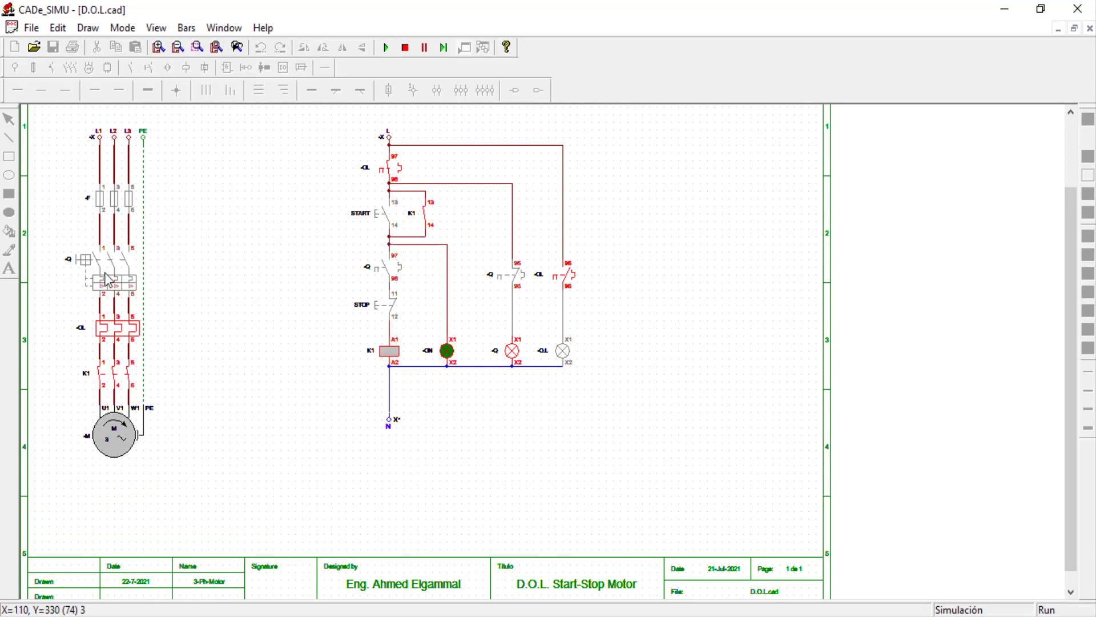
pyautogui.click(102, 278)
pyautogui.click(129, 333)
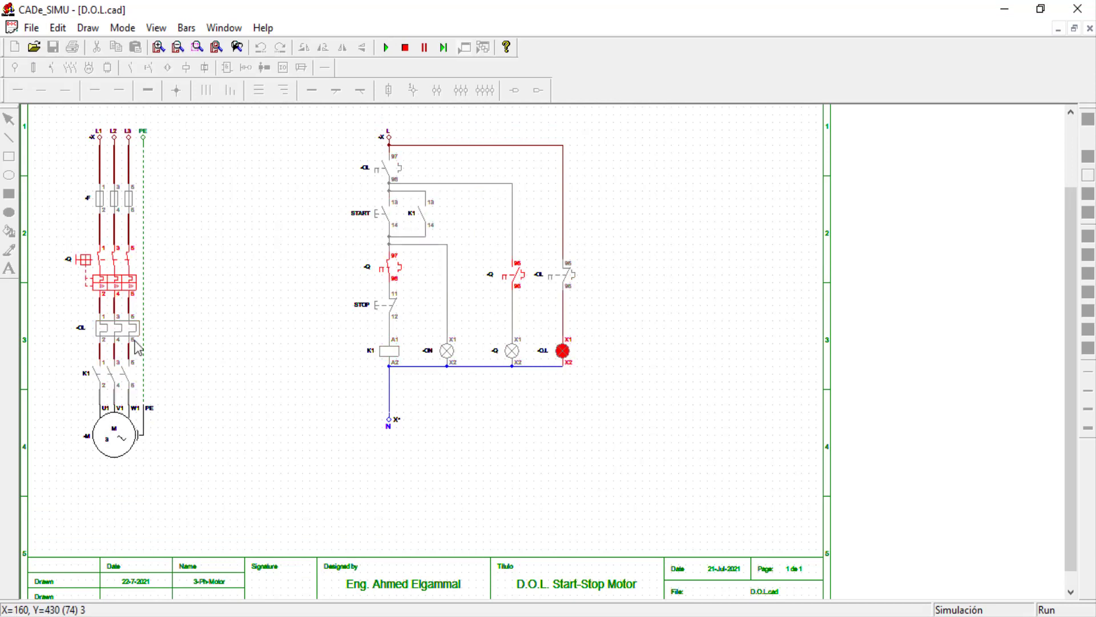
pyautogui.click(137, 346)
pyautogui.click(381, 215)
pyautogui.click(407, 48)
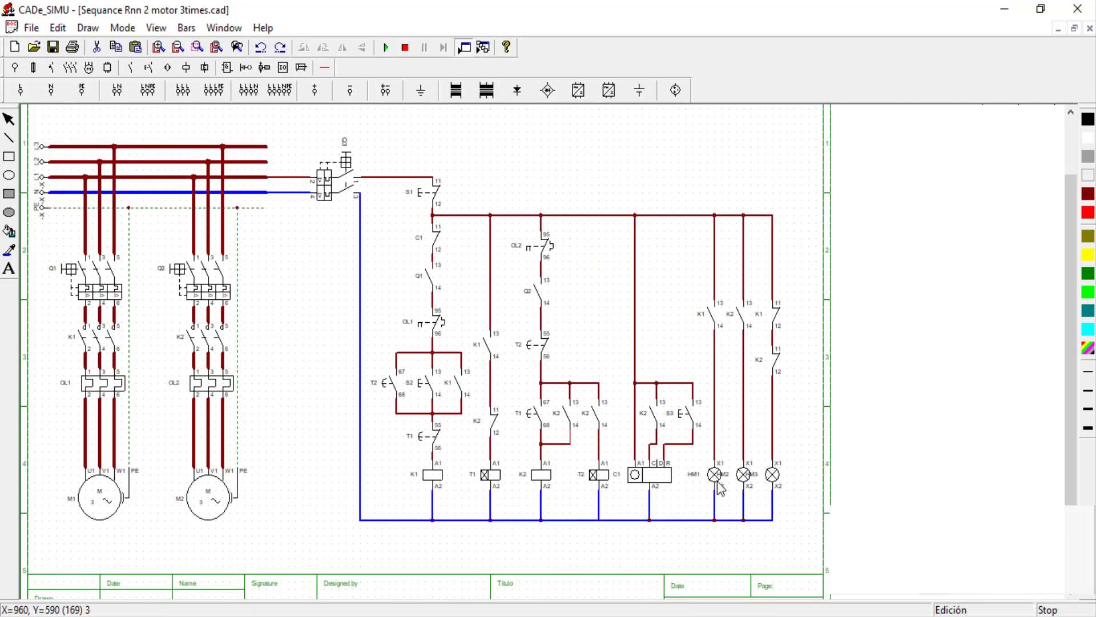
# - Simulate the two-motor sequence drawing with Q1, Q2 and the control supply breaker closed, start it with S2 and operate S3
pyautogui.click(386, 48)
pyautogui.click(68, 268)
pyautogui.click(177, 268)
pyautogui.click(347, 171)
pyautogui.click(421, 387)
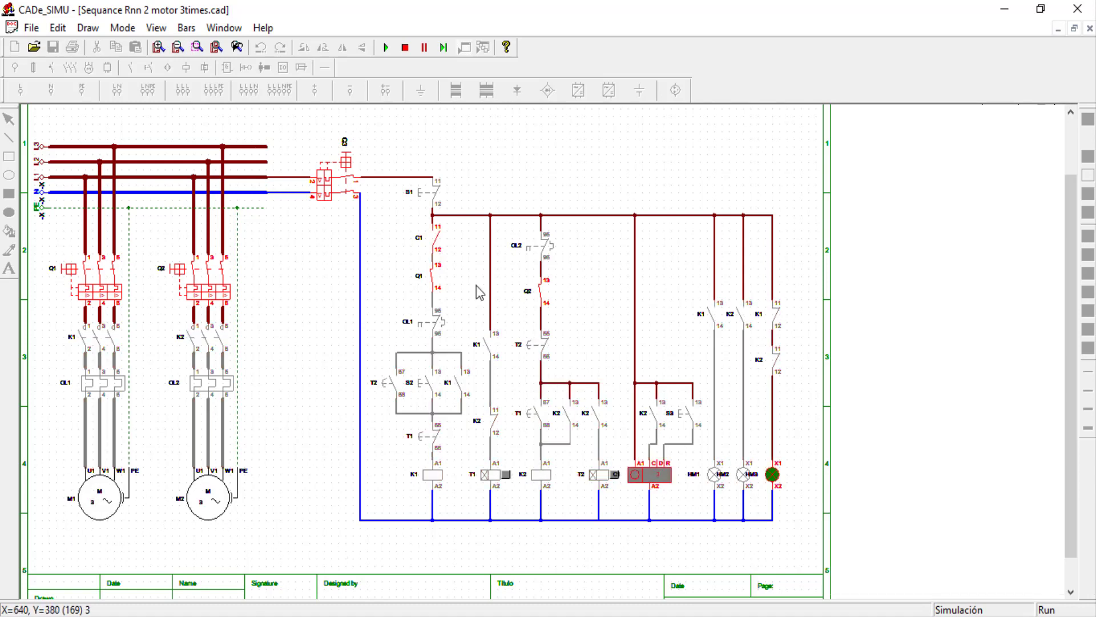
pyautogui.click(677, 418)
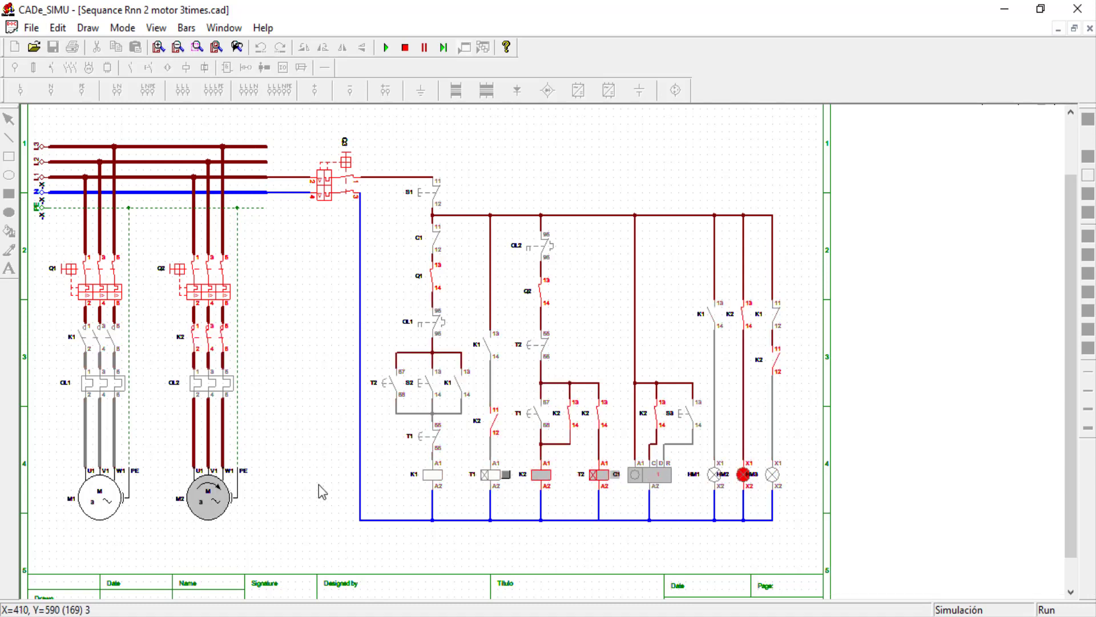